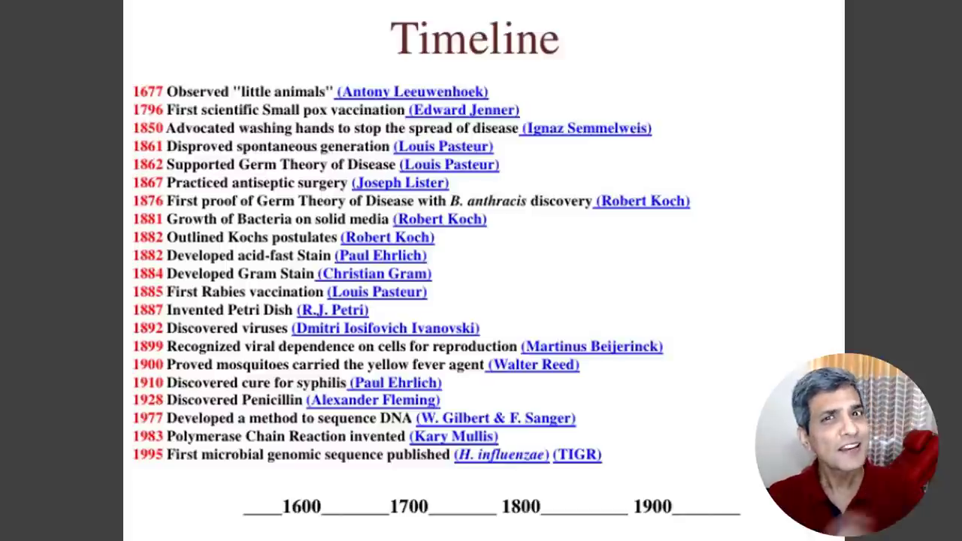
- Advance the Timeline slide to outline the column of years, then every name link
{"action": "key", "text": "Right"}
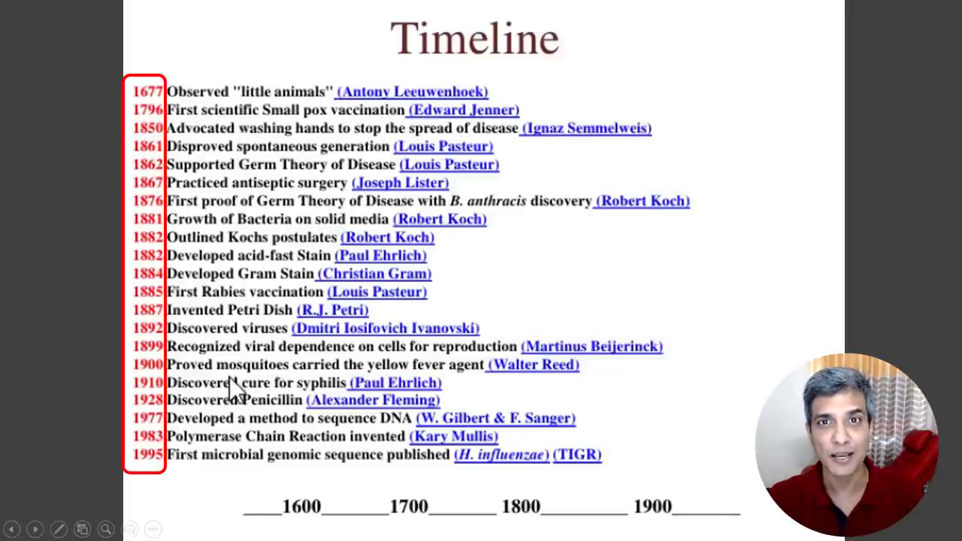
{"action": "key", "text": "Right"}
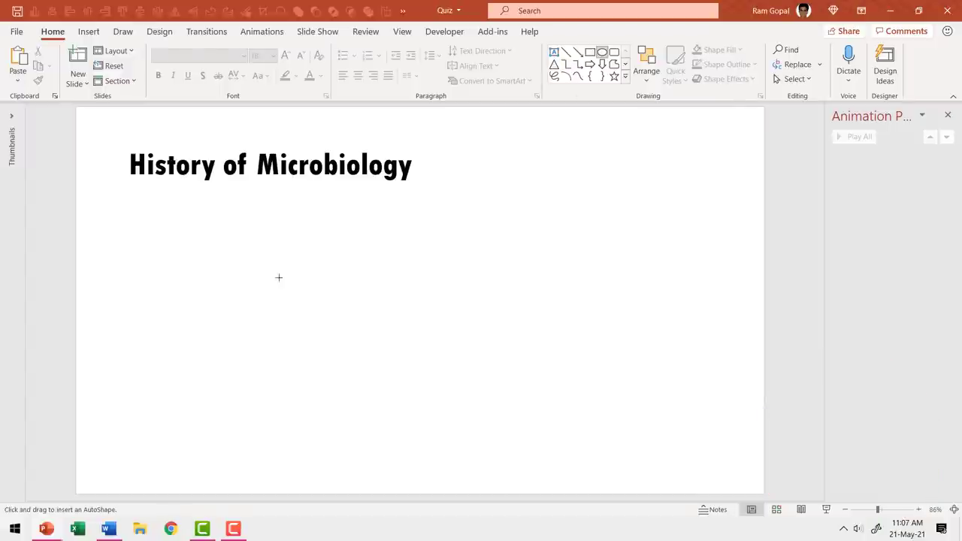
- Draw a circle labelled 1796 with a dark teal fill and a preset bevel
{"action": "left_click_drag", "start_coordinate": [277, 277], "coordinate": [390, 387]}
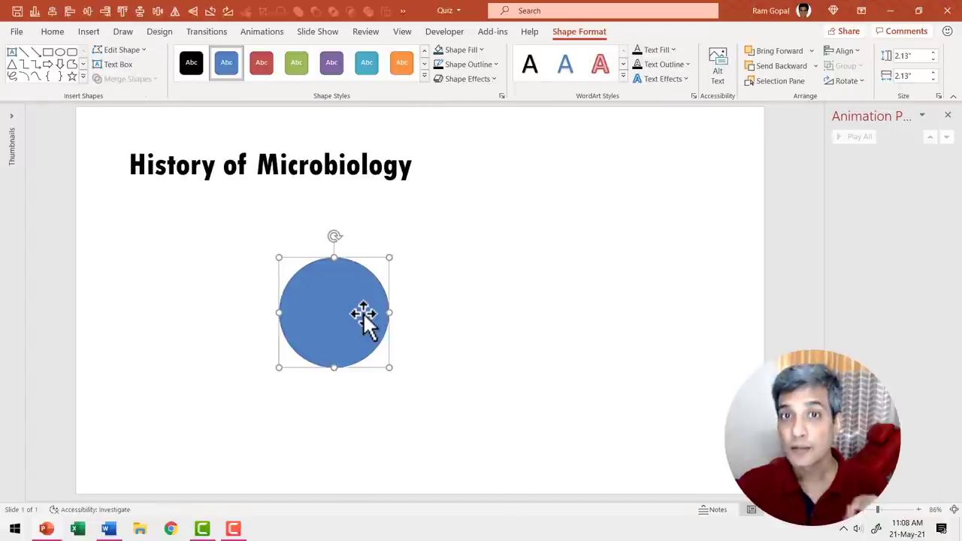
{"action": "type", "text": "1796"}
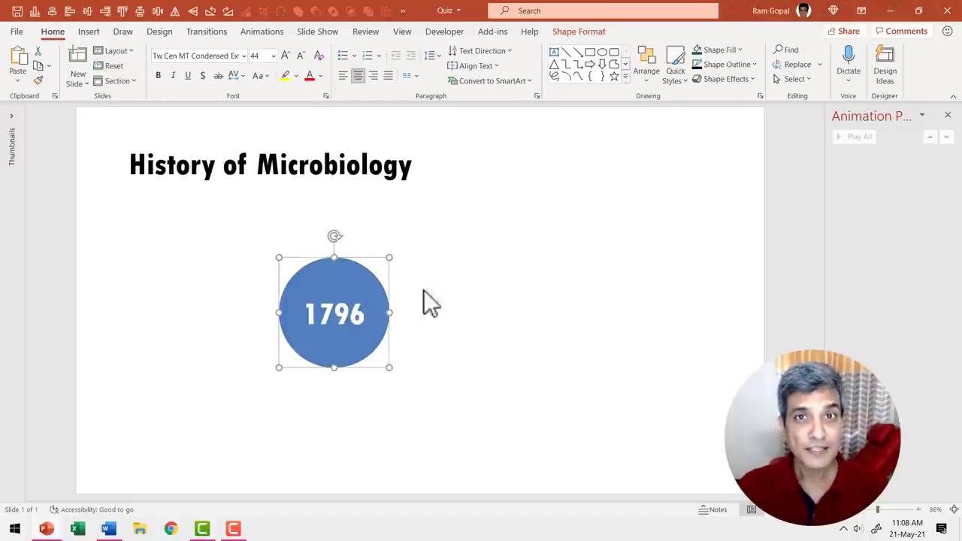
{"action": "left_click", "coordinate": [712, 51]}
{"action": "left_click", "coordinate": [720, 80]}
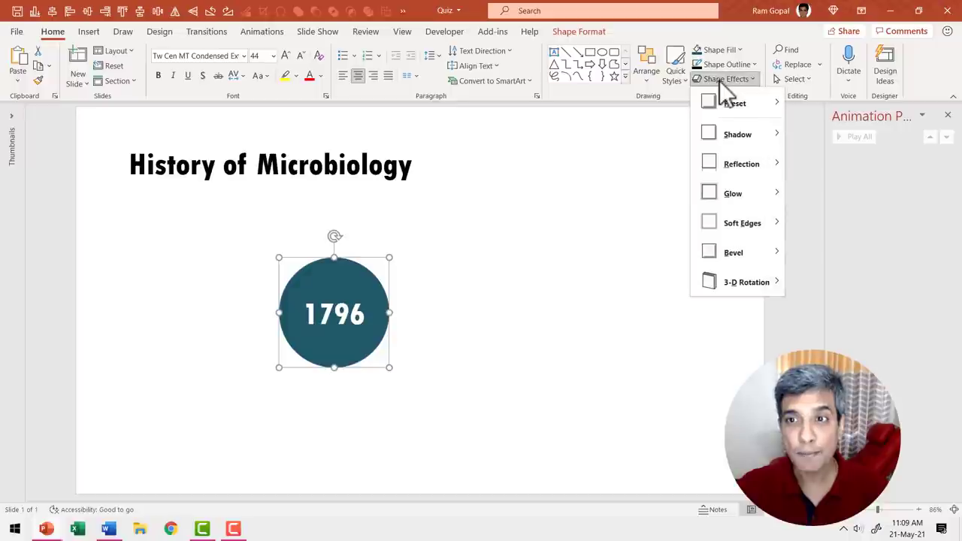
{"action": "mouse_move", "coordinate": [734, 104]}
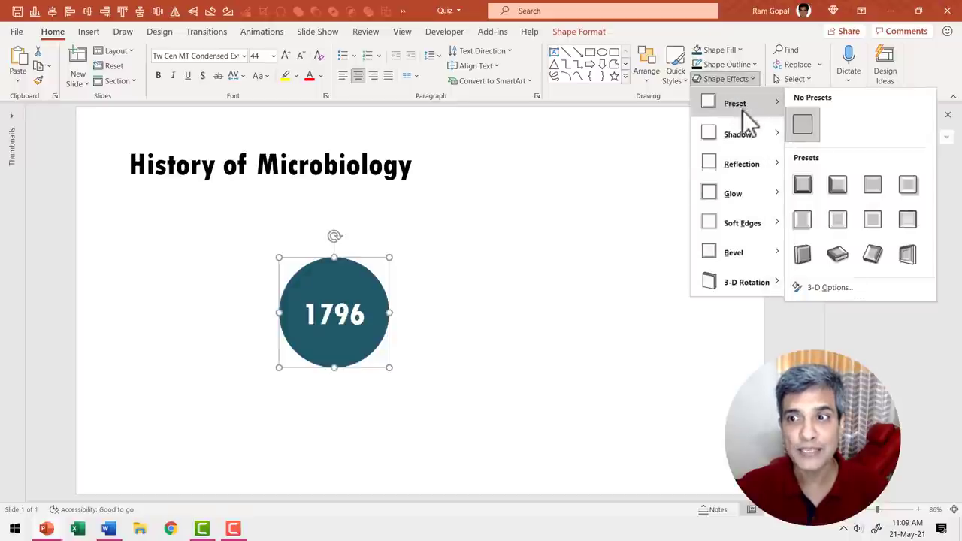
{"action": "left_click", "coordinate": [909, 188]}
- Duplicate the 1796 circle beside the original and relabel the copy 1867
{"action": "left_click", "coordinate": [380, 309]}
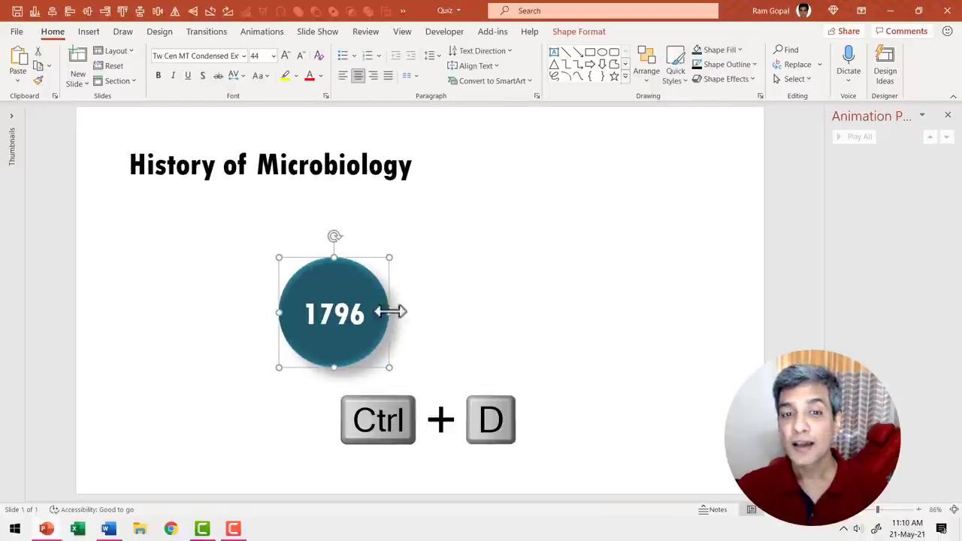
{"action": "key", "text": "ctrl+d"}
{"action": "left_click_drag", "start_coordinate": [393, 314], "coordinate": [537, 297]}
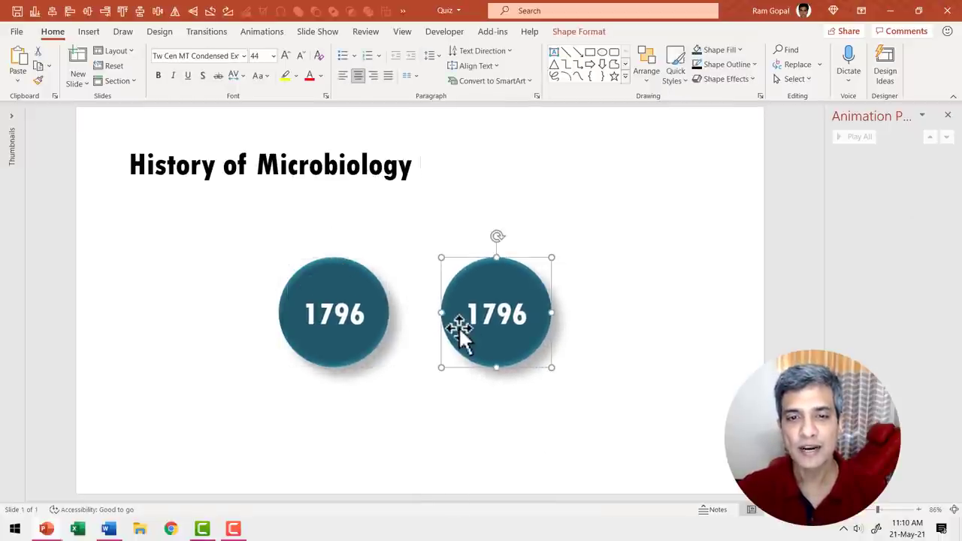
{"action": "double_click", "coordinate": [478, 318]}
{"action": "type", "text": "1867"}
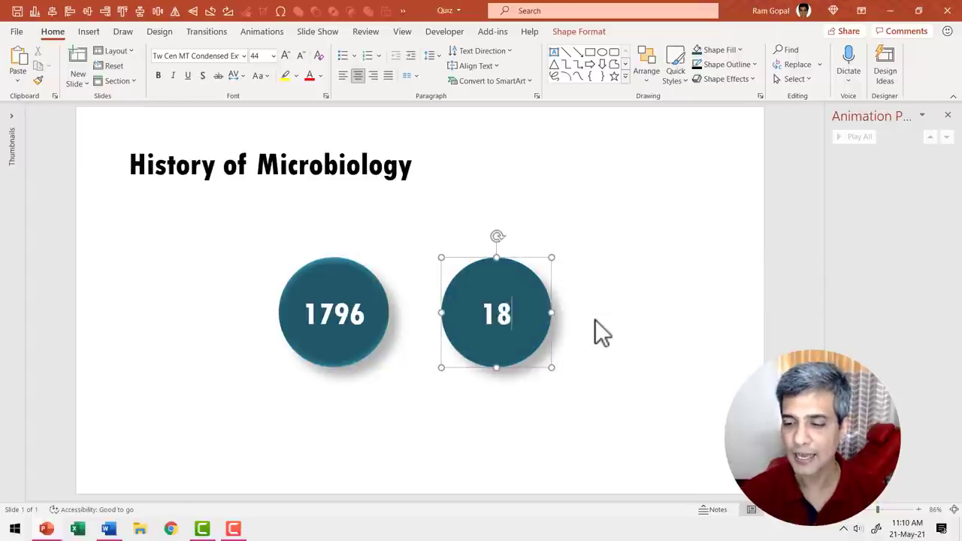
{"action": "left_click", "coordinate": [635, 303]}
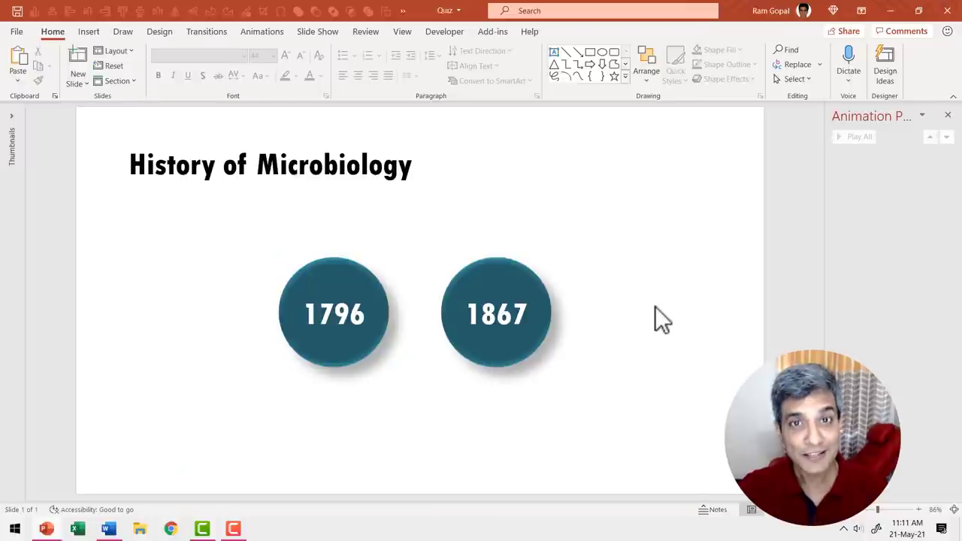
- Add a new slide titled 1796 and enlarge its title text several sizes
{"action": "key", "text": "ctrl+m"}
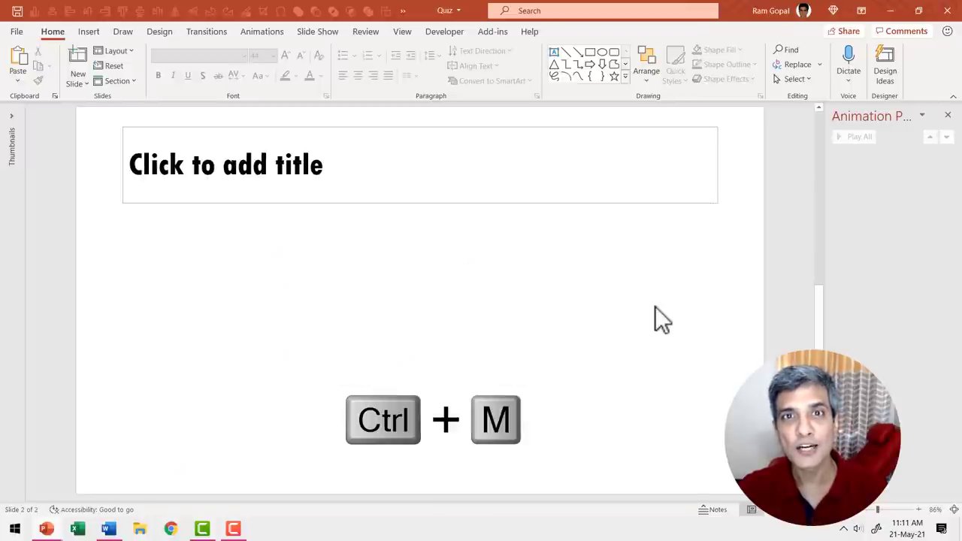
{"action": "left_click", "coordinate": [261, 188]}
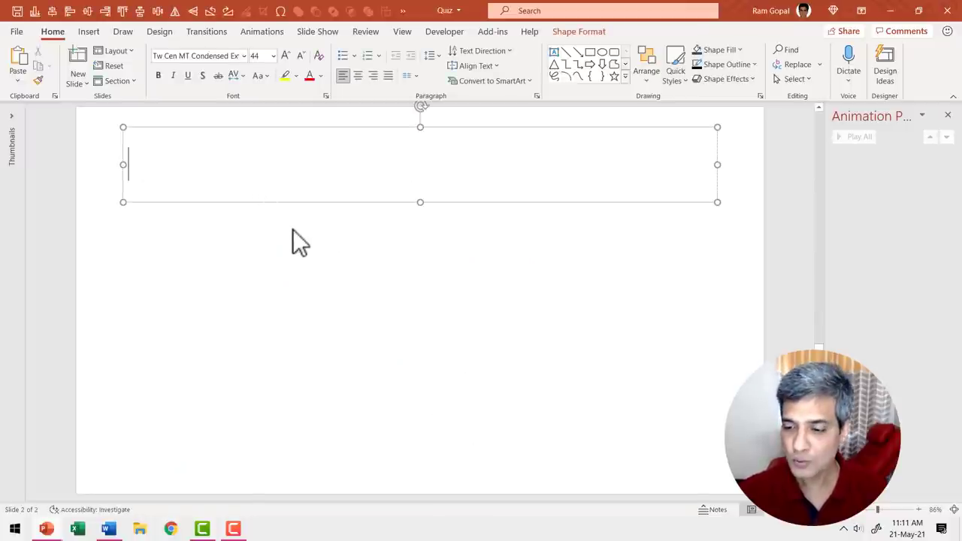
{"action": "type", "text": "1796"}
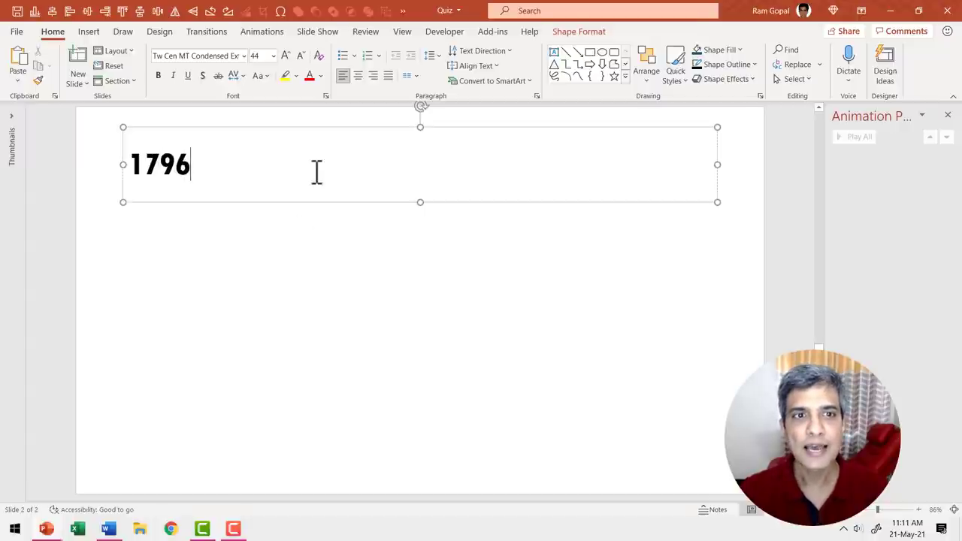
{"action": "left_click", "coordinate": [348, 130]}
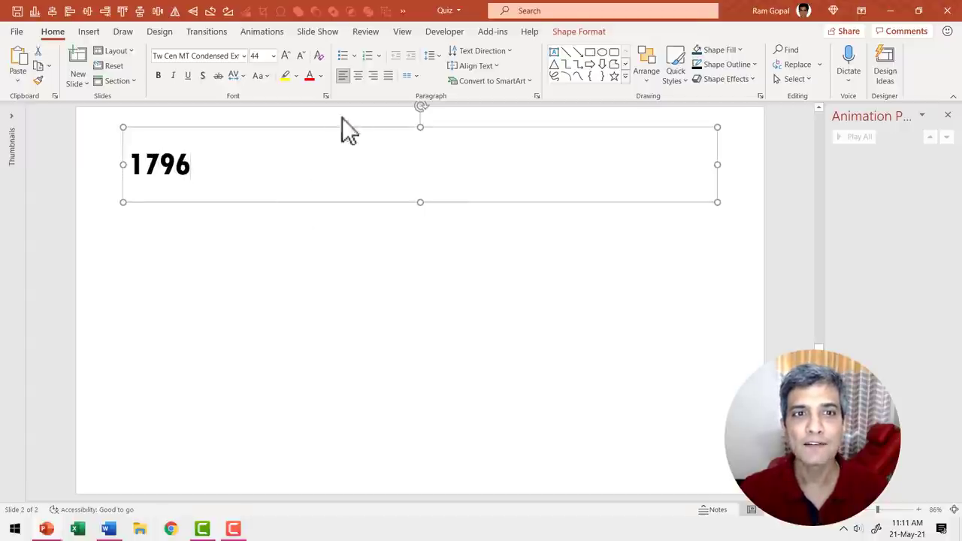
{"action": "left_click", "coordinate": [286, 56]}
{"action": "left_click", "coordinate": [285, 55]}
{"action": "left_click", "coordinate": [613, 261]}
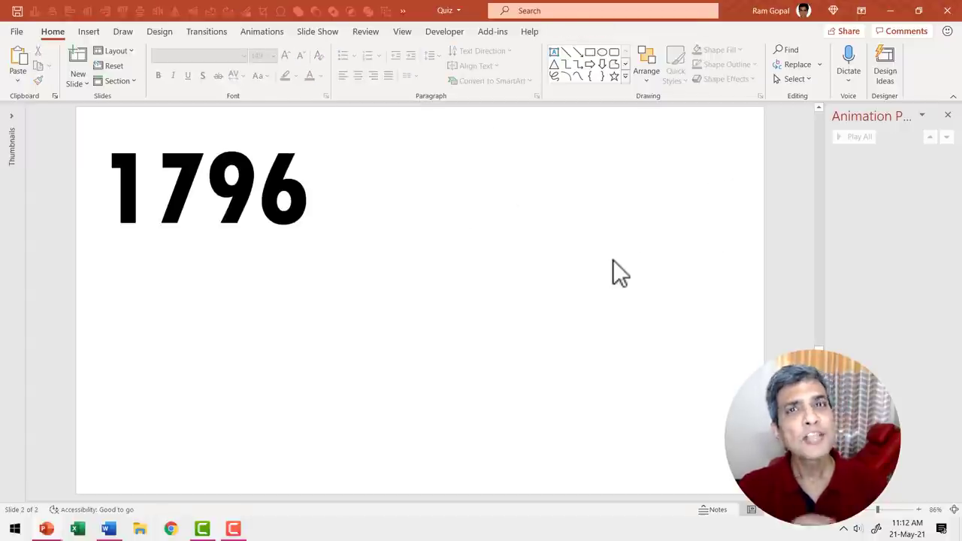
- Make the slide background dark olive and the 1796 title text white
{"action": "right_click", "coordinate": [613, 259]}
{"action": "left_click", "coordinate": [651, 386]}
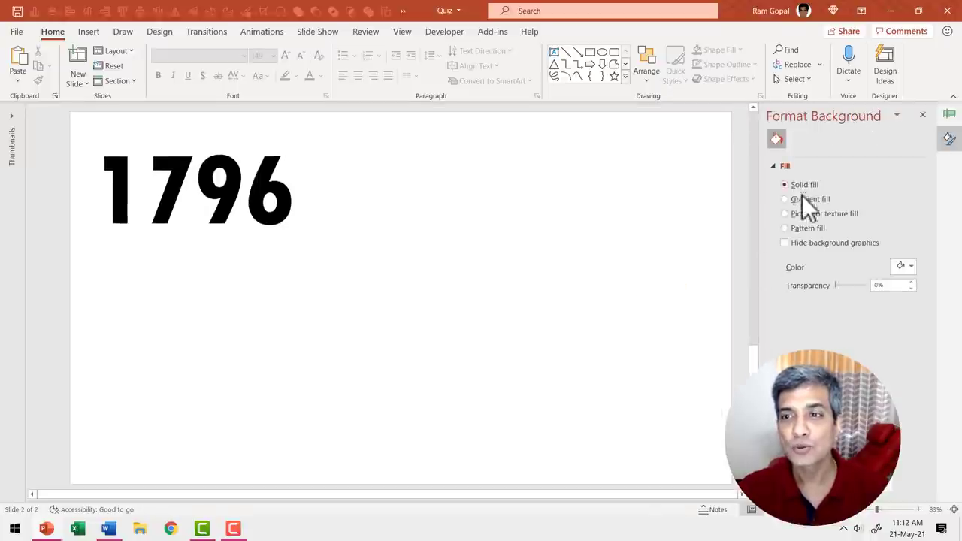
{"action": "left_click", "coordinate": [905, 268]}
{"action": "left_click", "coordinate": [885, 355]}
{"action": "left_click", "coordinate": [302, 147]}
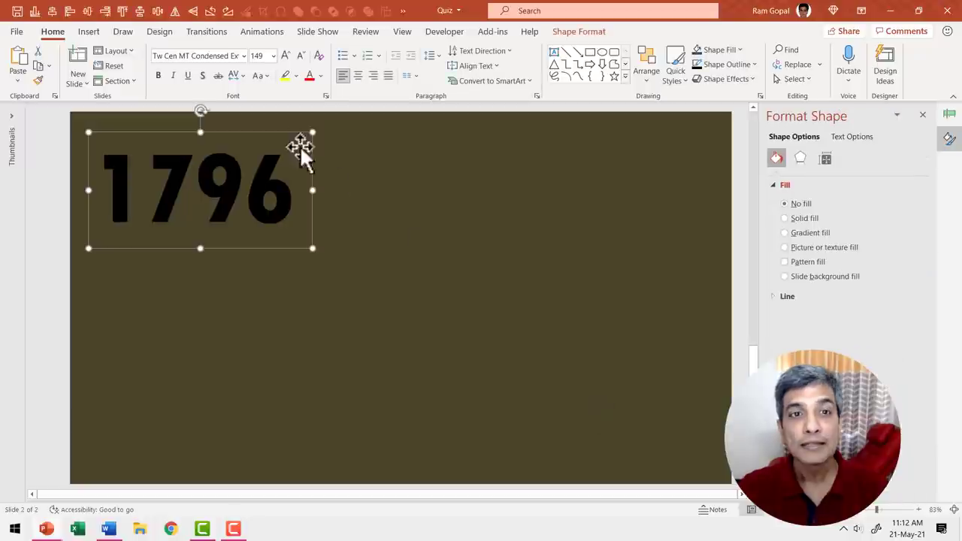
{"action": "left_click", "coordinate": [321, 76]}
{"action": "left_click", "coordinate": [309, 108]}
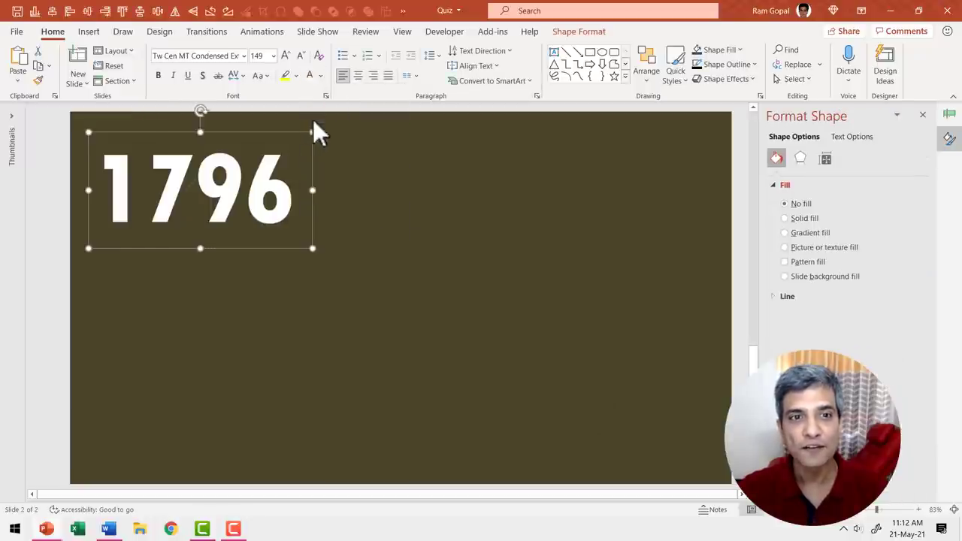
{"action": "left_click", "coordinate": [391, 227]}
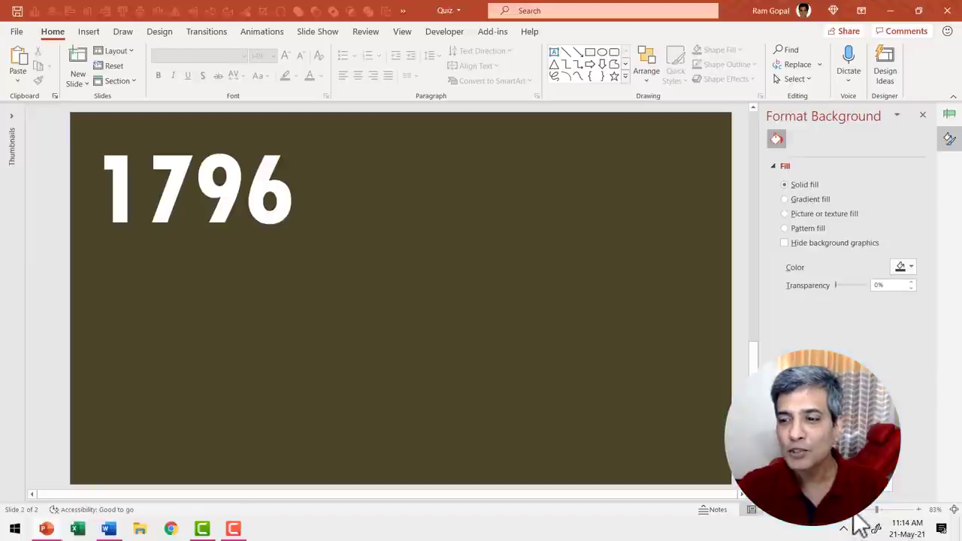
- Draw a blue rectangle covering the whole slide
{"action": "scroll", "coordinate": [858, 526], "scroll_direction": "down", "scroll_amount": 3}
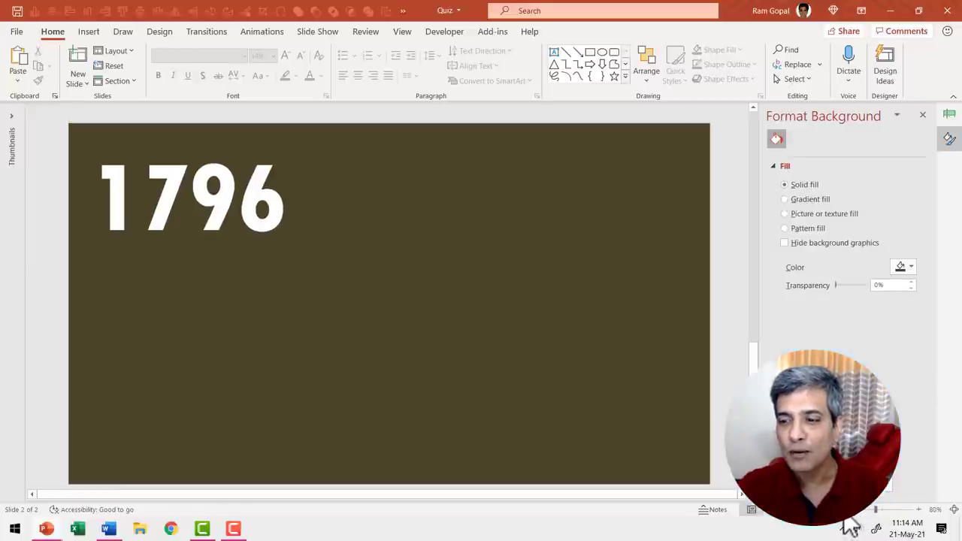
{"action": "left_click", "coordinate": [590, 52]}
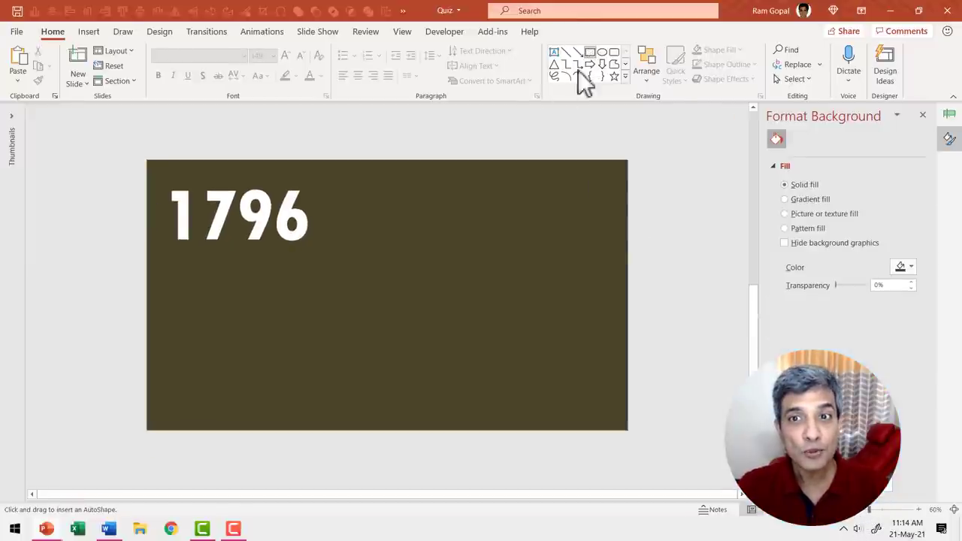
{"action": "left_click_drag", "start_coordinate": [146, 159], "coordinate": [628, 431]}
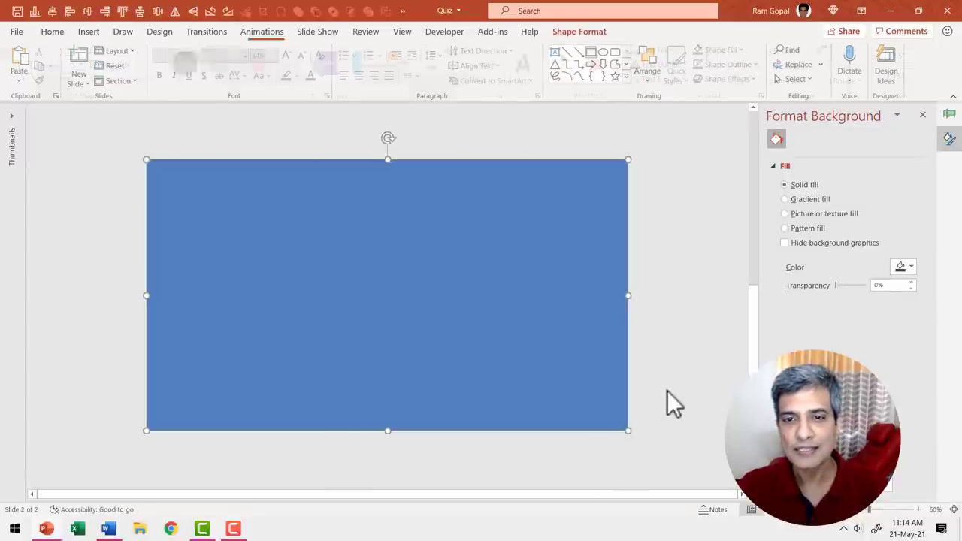
- Add a large vertically flipped isosceles triangle on the left, then select it with the rectangle
{"action": "left_click", "coordinate": [83, 78]}
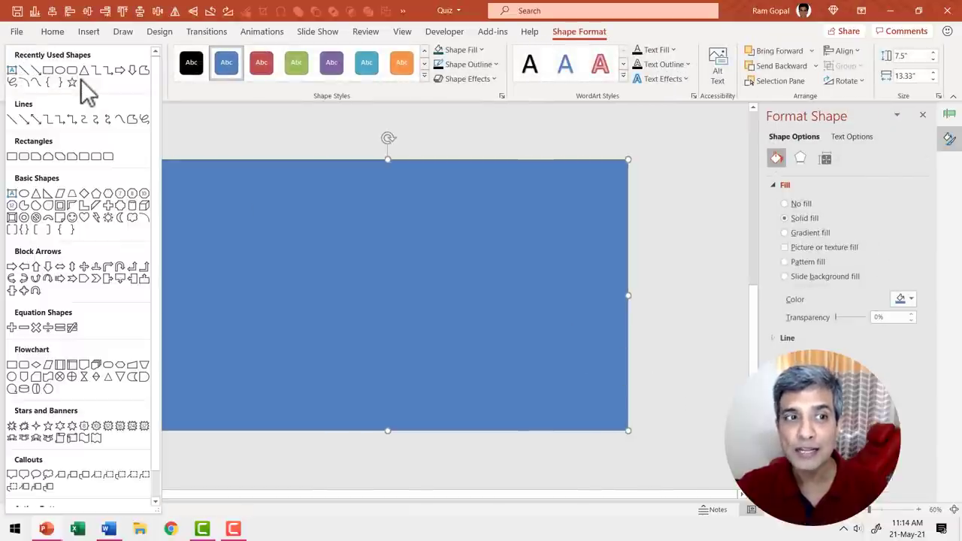
{"action": "left_click", "coordinate": [36, 194]}
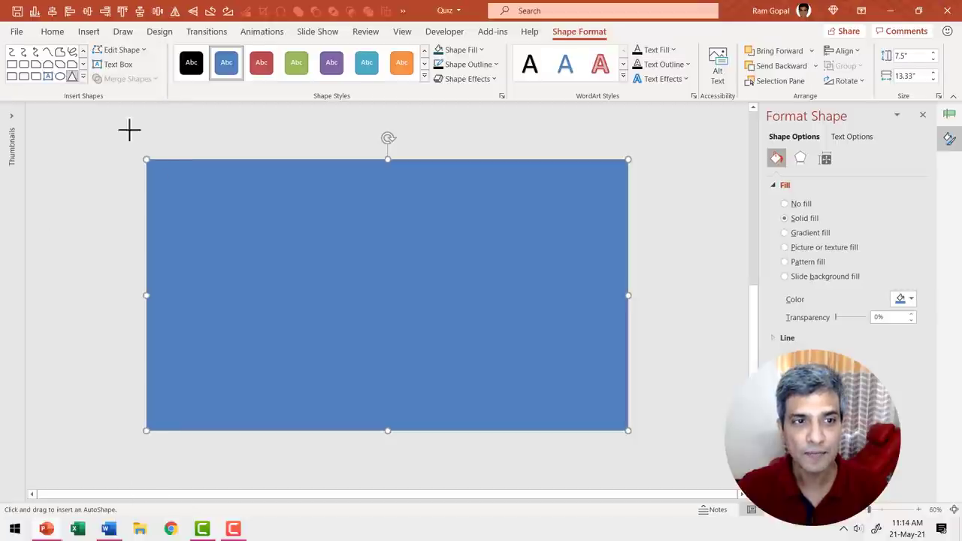
{"action": "left_click_drag", "start_coordinate": [103, 124], "coordinate": [421, 473]}
{"action": "left_click_drag", "start_coordinate": [340, 319], "coordinate": [281, 321]}
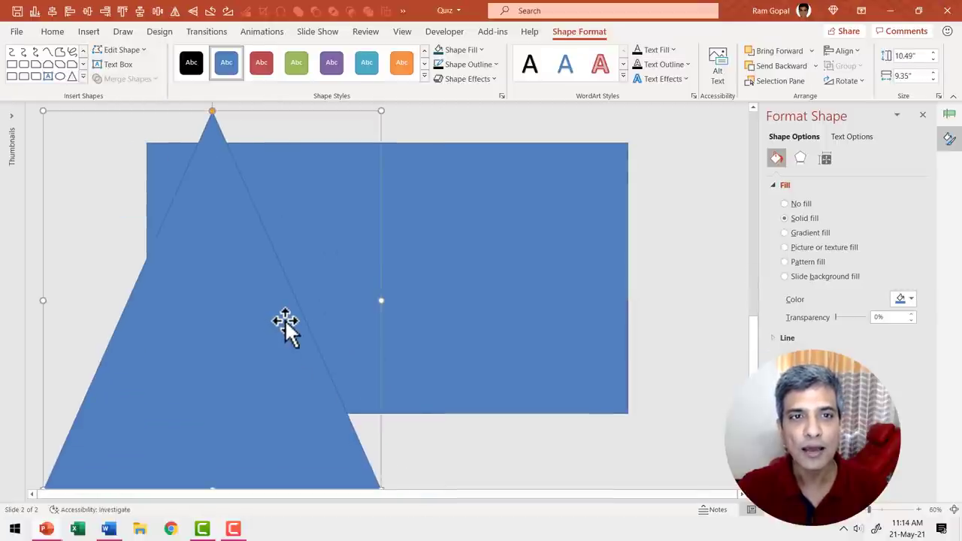
{"action": "left_click", "coordinate": [850, 81]}
{"action": "left_click", "coordinate": [859, 130]}
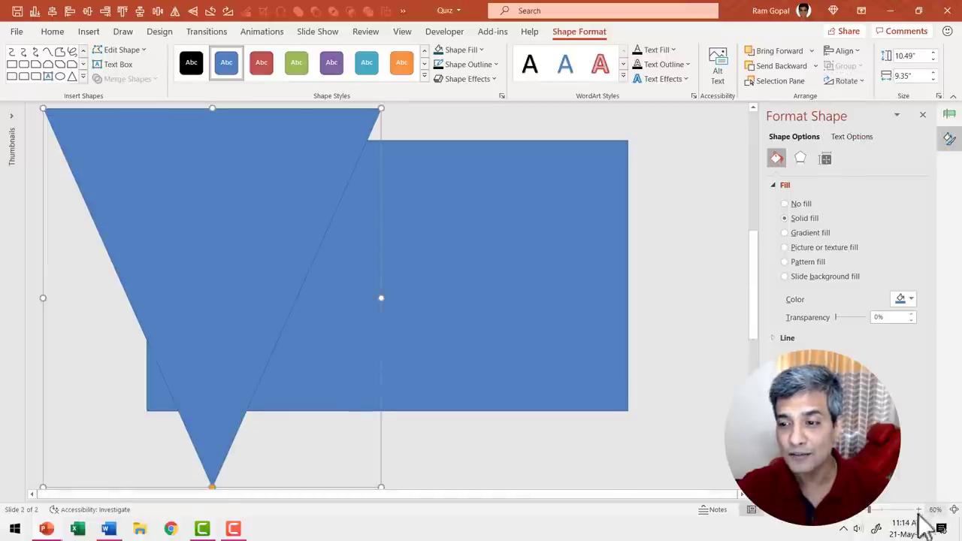
{"action": "scroll", "coordinate": [855, 521], "scroll_direction": "down", "scroll_amount": 3}
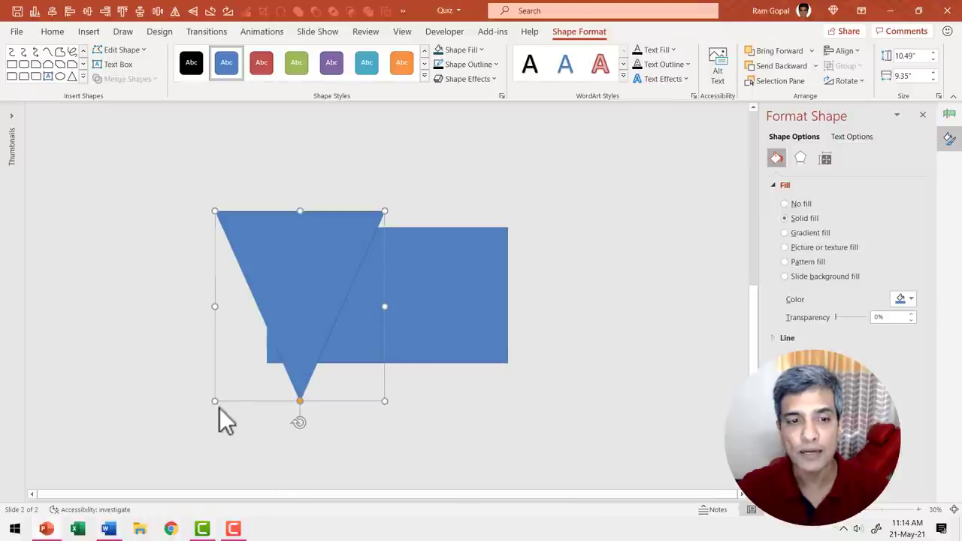
{"action": "left_click_drag", "start_coordinate": [215, 401], "coordinate": [159, 447]}
{"action": "left_click_drag", "start_coordinate": [254, 364], "coordinate": [283, 347]}
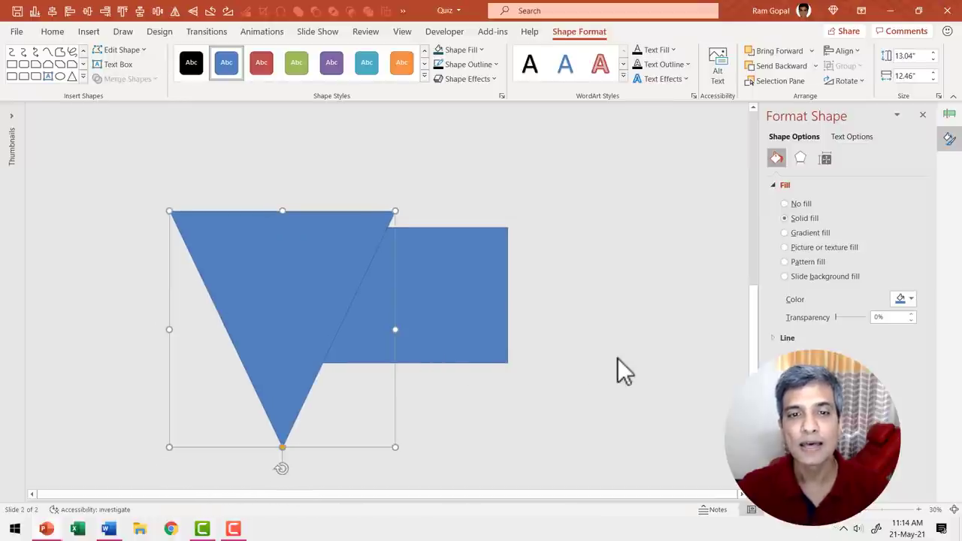
{"action": "left_click", "coordinate": [463, 264]}
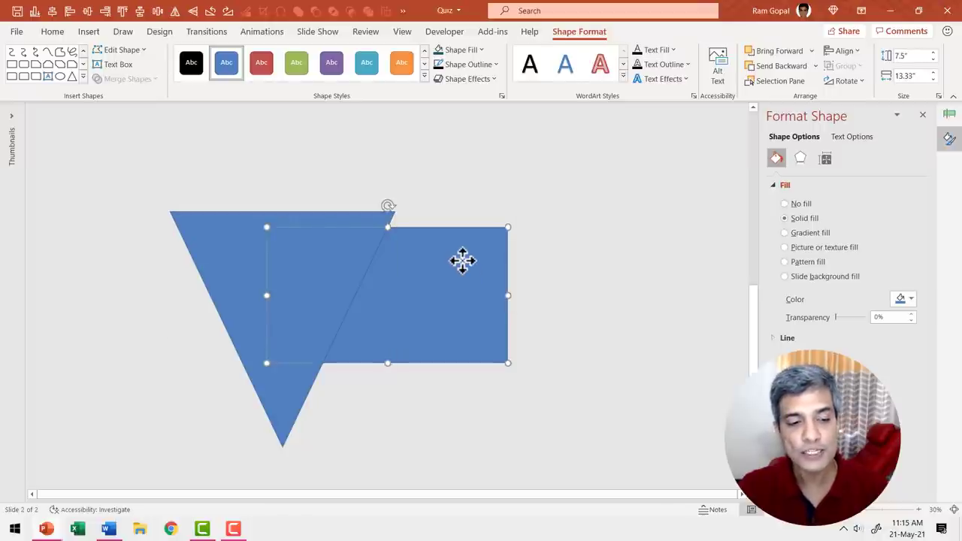
{"action": "left_click", "coordinate": [211, 239], "text": "shift"}
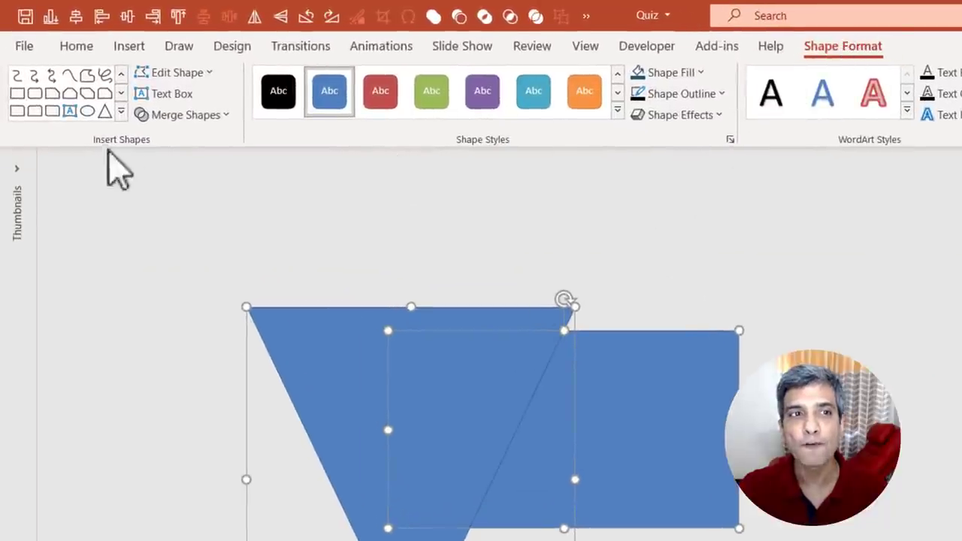
- Subtract the triangle from the rectangle and fill the slanted shape dark
{"action": "left_click", "coordinate": [182, 117]}
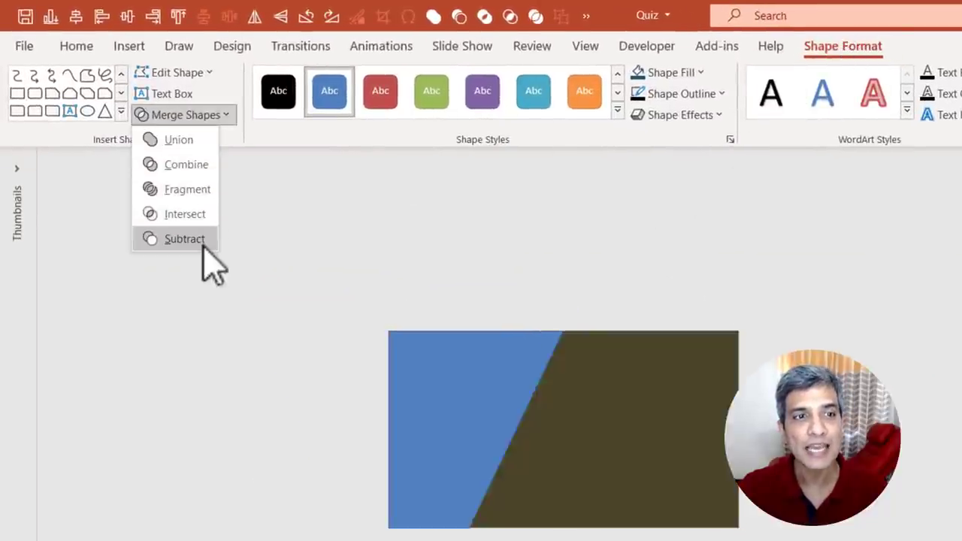
{"action": "left_click", "coordinate": [201, 241]}
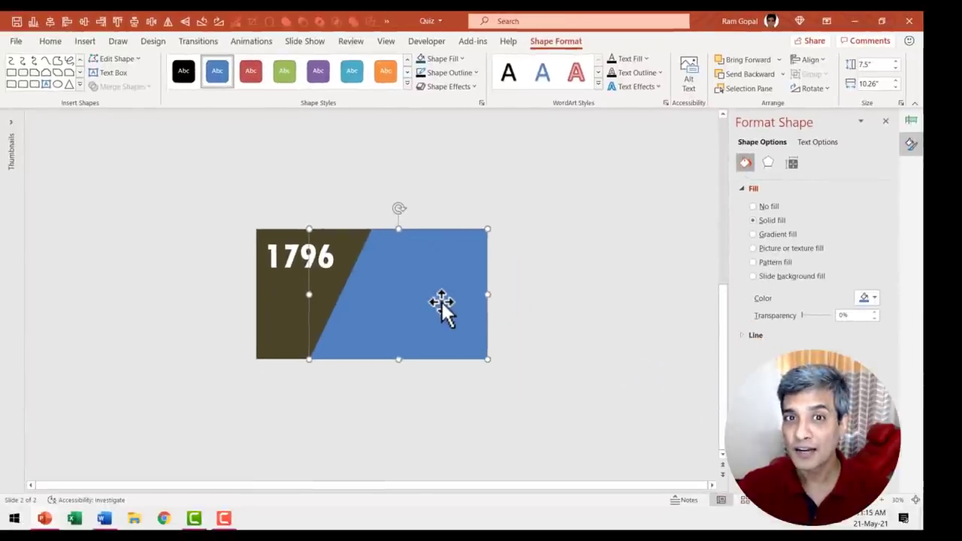
{"action": "left_click", "coordinate": [452, 59]}
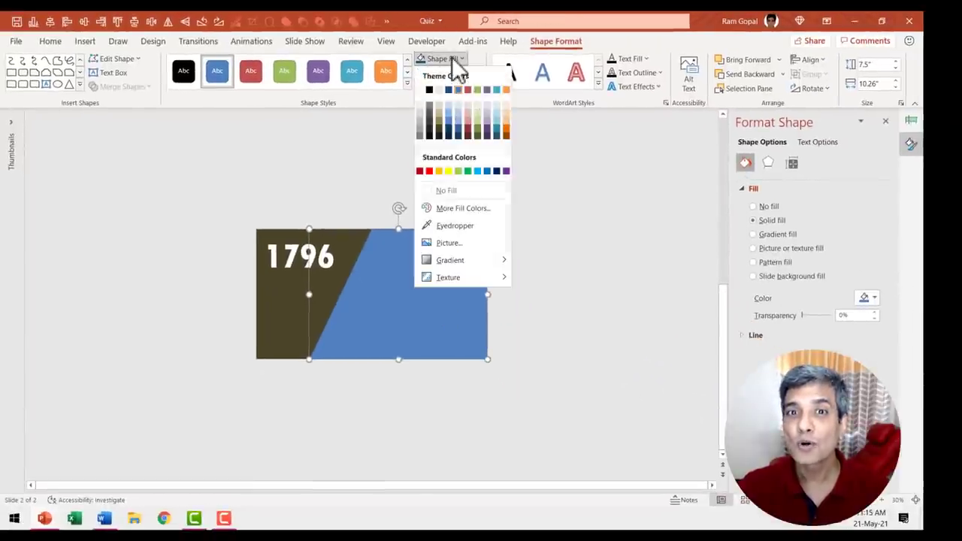
{"action": "left_click", "coordinate": [441, 138]}
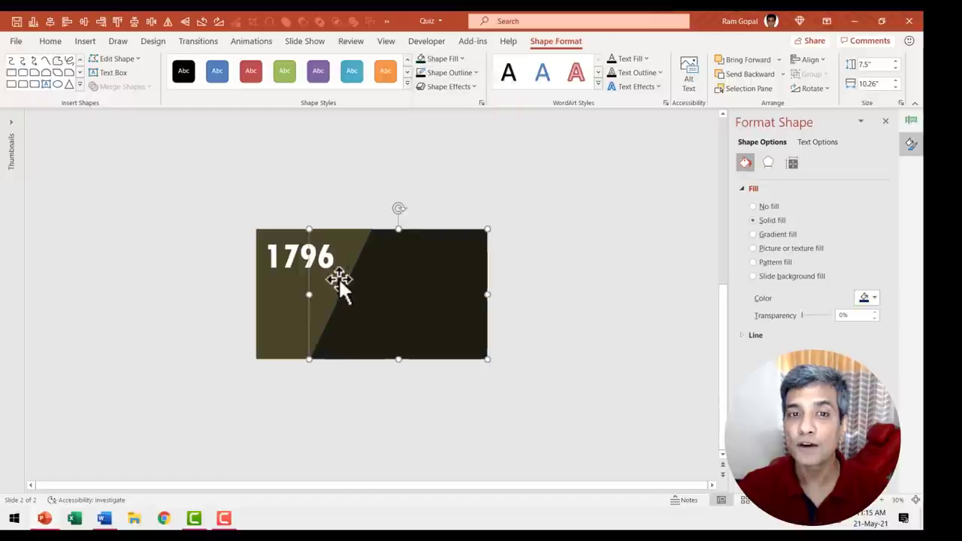
- Duplicate the dark slanted shape, fill the copy light beige, and align and narrow it
{"action": "key", "text": "ctrl+d"}
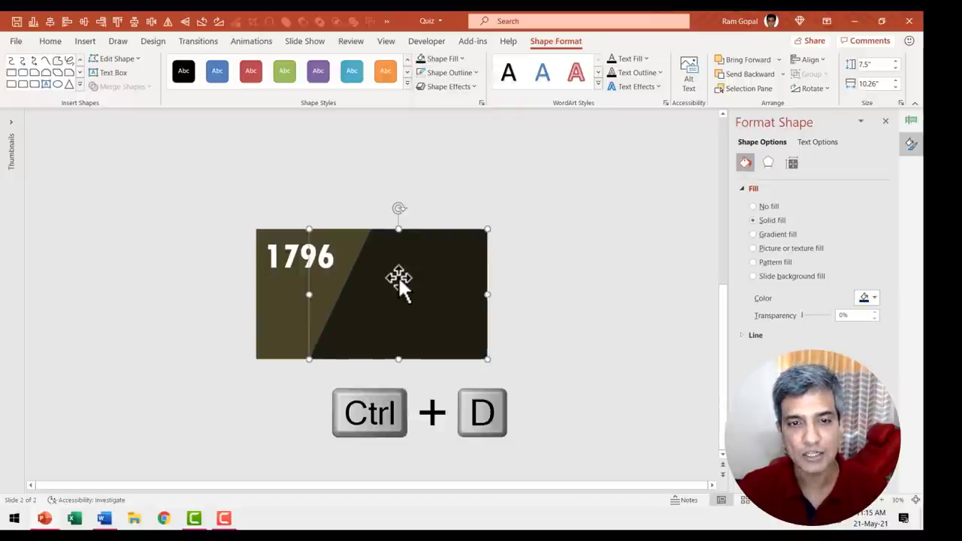
{"action": "key", "text": "ctrl+d"}
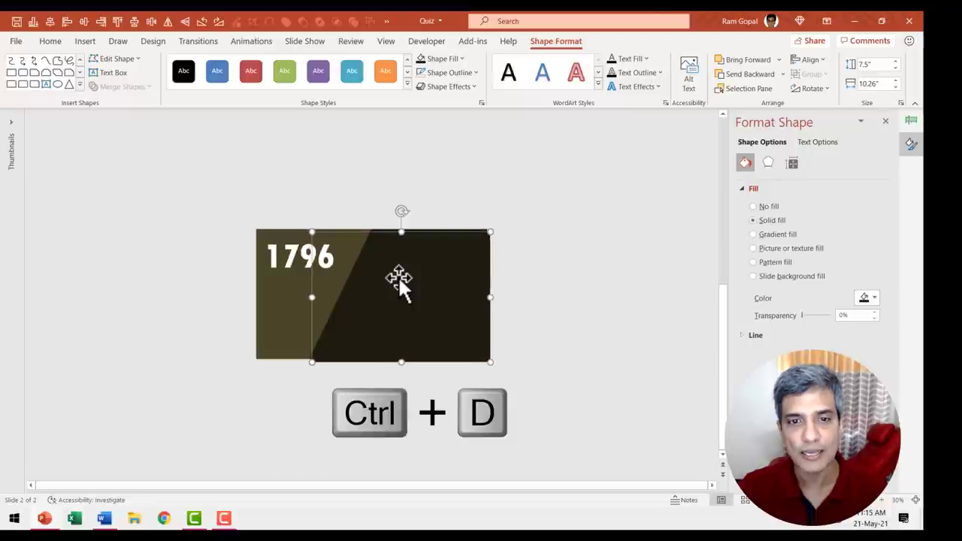
{"action": "left_click", "coordinate": [442, 59]}
{"action": "left_click", "coordinate": [438, 101]}
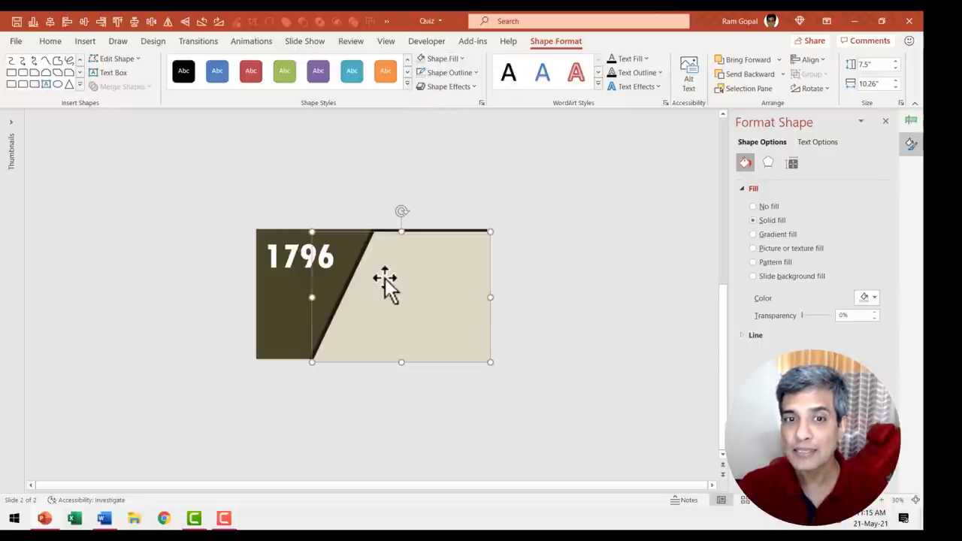
{"action": "left_click_drag", "start_coordinate": [385, 278], "coordinate": [394, 273]}
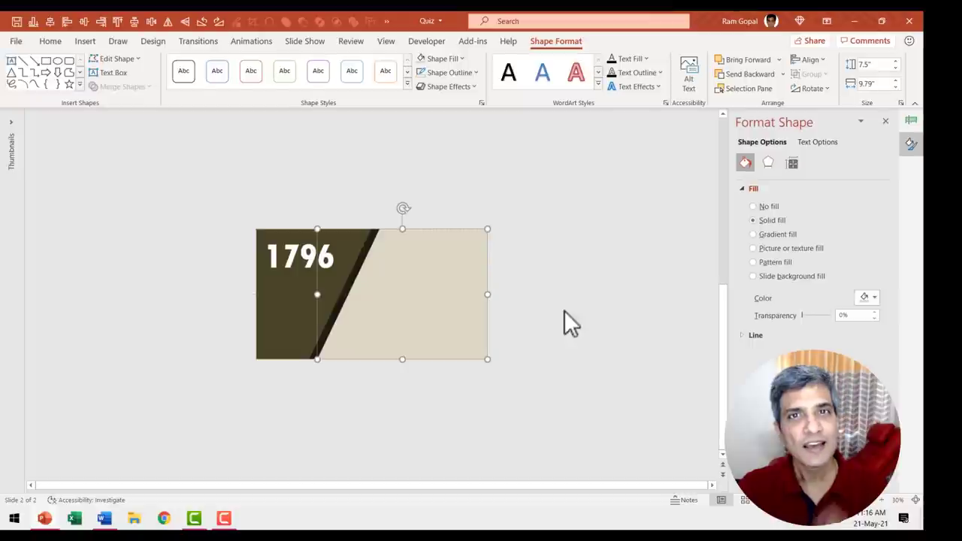
{"action": "left_click", "coordinate": [915, 501]}
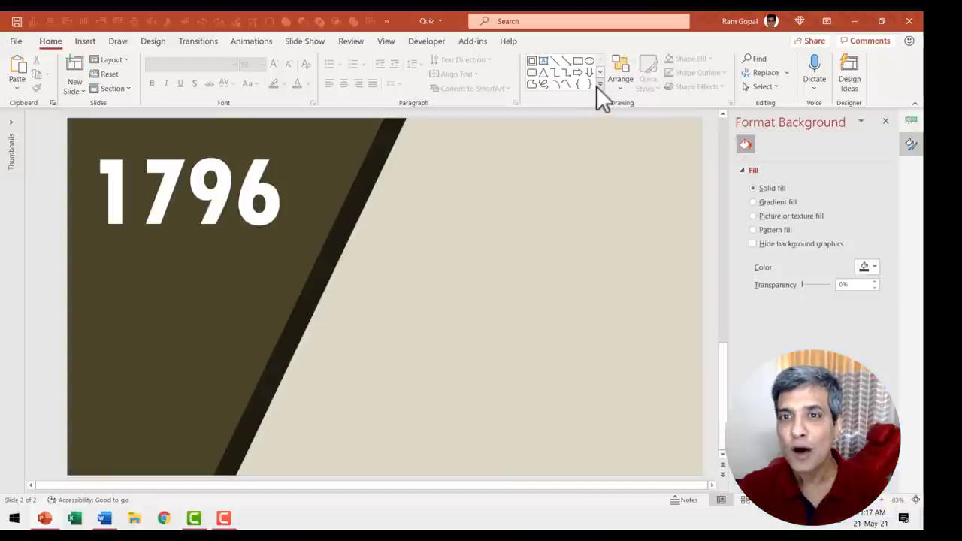
{"action": "left_click", "coordinate": [596, 86]}
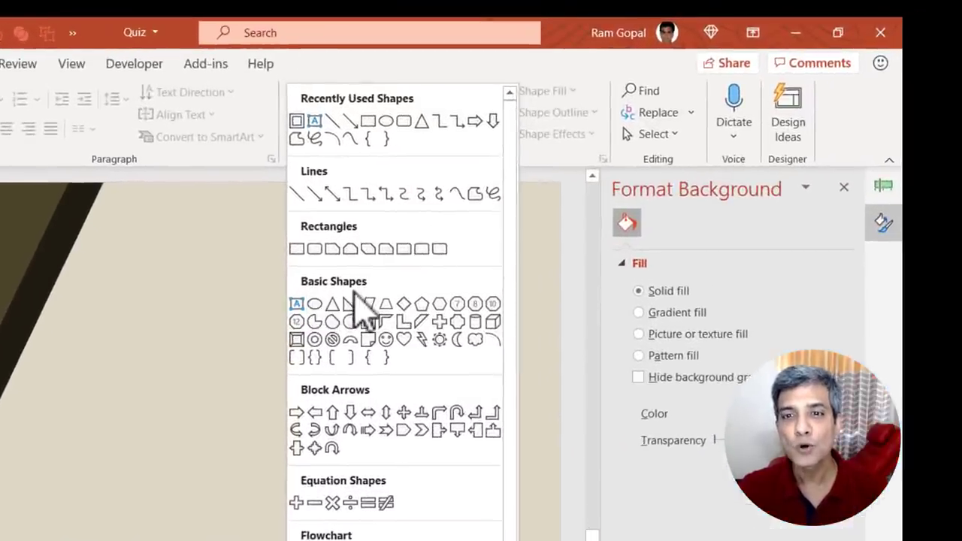
- Draw a frame shape on the beige side and thin its border
{"action": "left_click", "coordinate": [367, 320]}
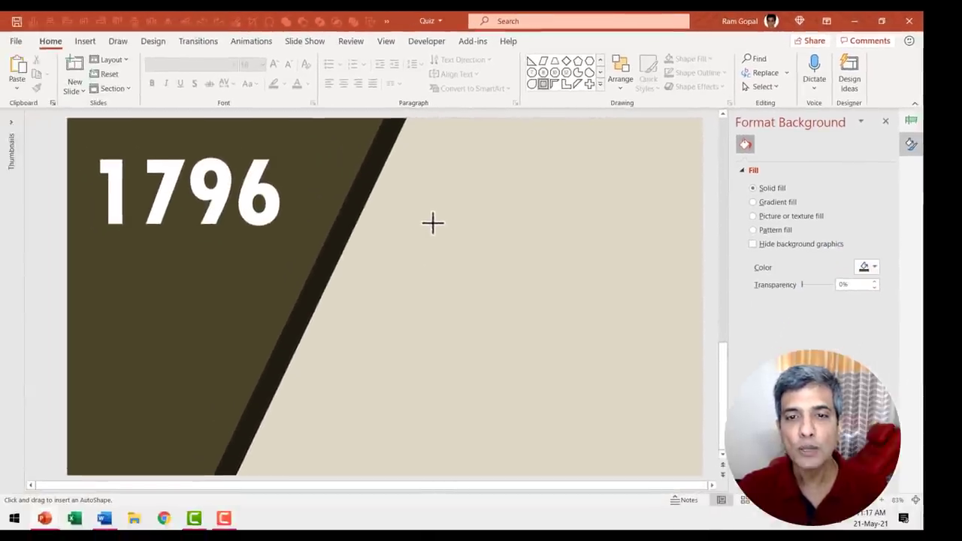
{"action": "left_click_drag", "start_coordinate": [252, 299], "coordinate": [506, 540]}
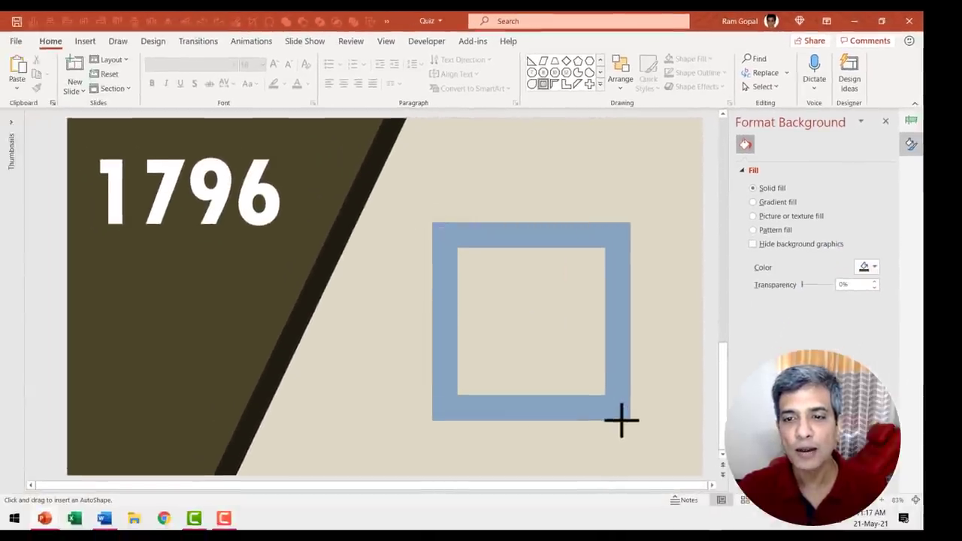
{"action": "left_click_drag", "start_coordinate": [622, 421], "coordinate": [624, 418]}
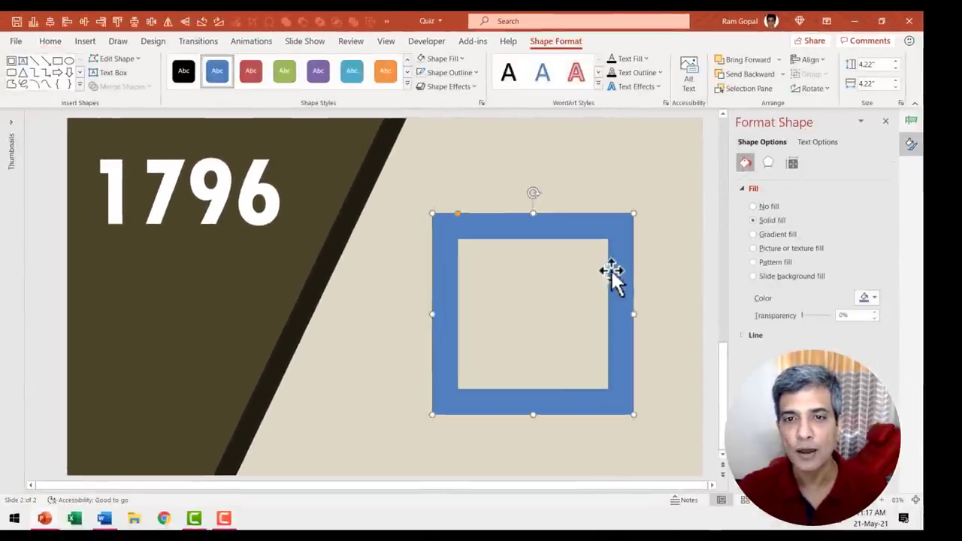
{"action": "left_click_drag", "start_coordinate": [460, 219], "coordinate": [442, 223]}
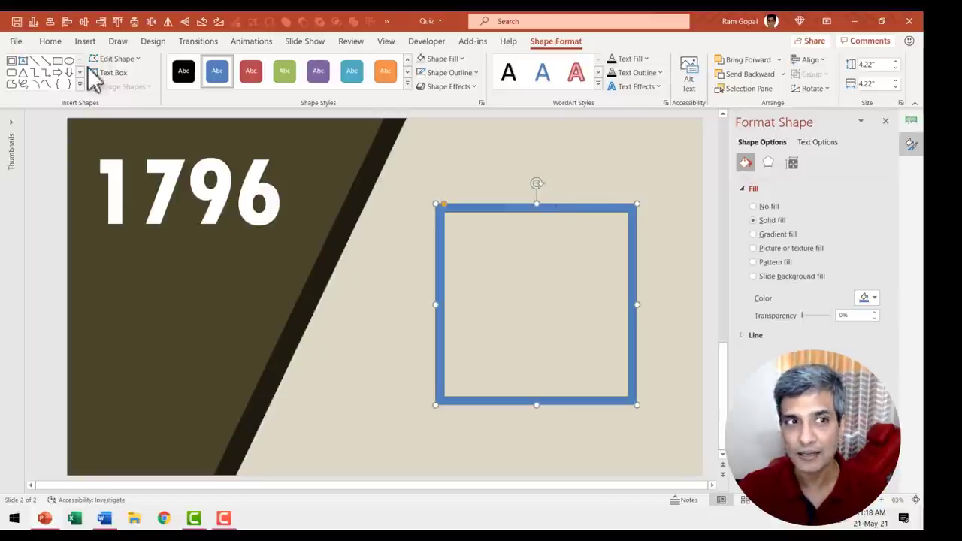
- Draw a bar across the frame's top and place a copy below the frame
{"action": "left_click", "coordinate": [57, 60]}
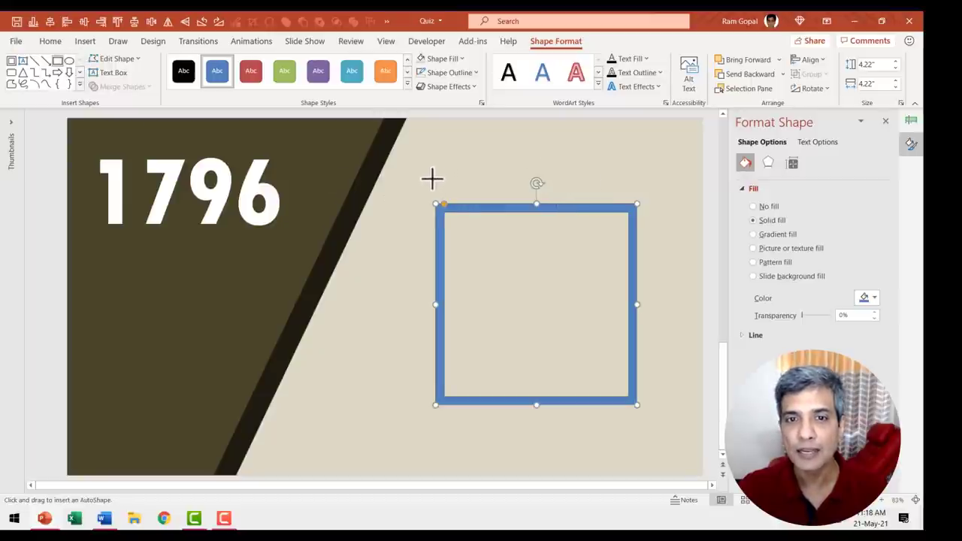
{"action": "mouse_move", "coordinate": [432, 178]}
{"action": "left_mouse_down"}
{"action": "mouse_move", "coordinate": [524, 198]}
{"action": "mouse_move", "coordinate": [638, 203]}
{"action": "left_mouse_up"}
{"action": "key", "text": "Escape"}
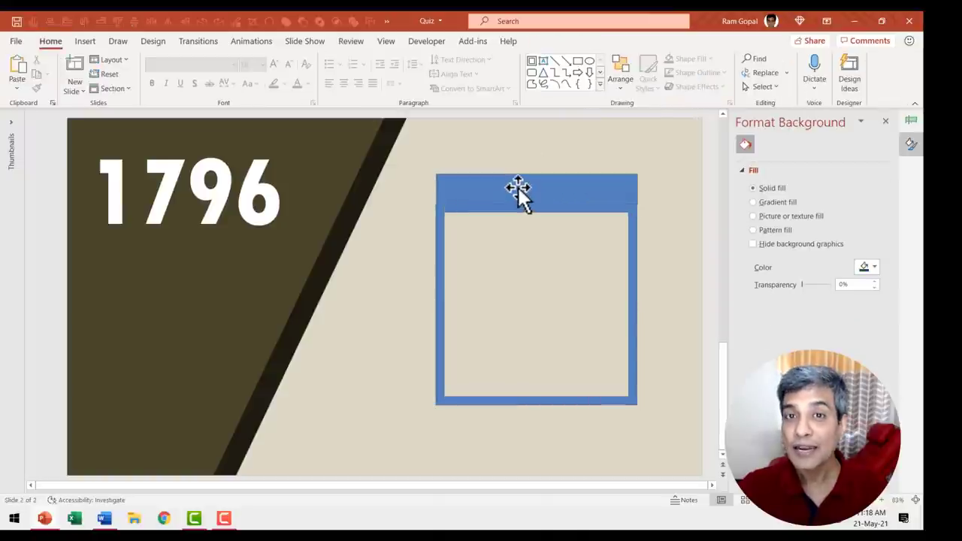
{"action": "left_click_drag", "start_coordinate": [518, 186], "coordinate": [536, 466]}
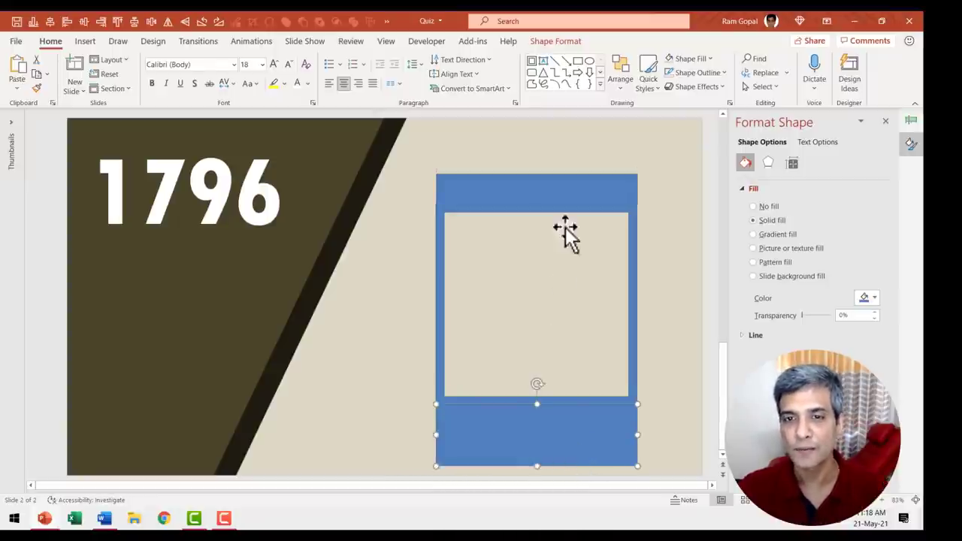
- Fill the top bar and frame olive and the bottom bar cream, then paste the portrait in
{"action": "left_click", "coordinate": [594, 194]}
{"action": "left_click", "coordinate": [689, 59]}
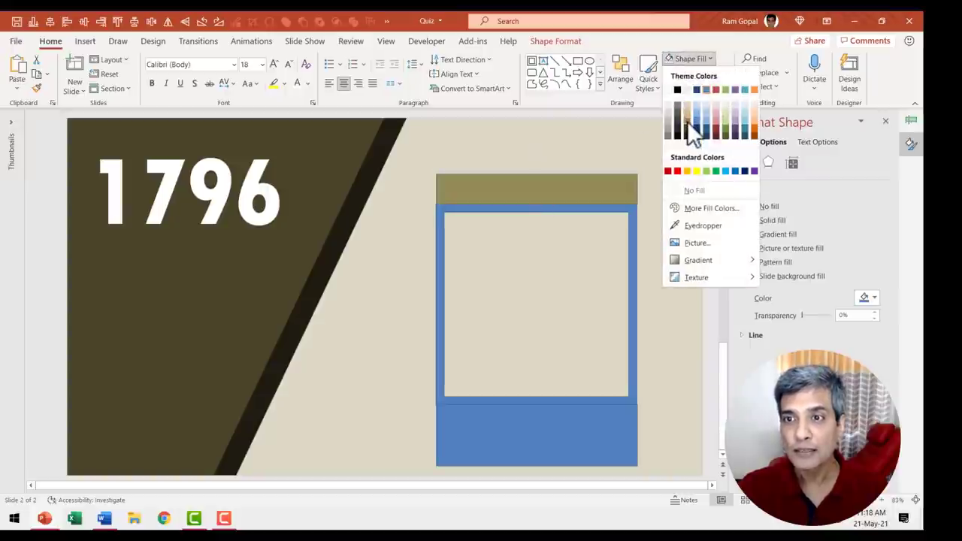
{"action": "left_click", "coordinate": [687, 121]}
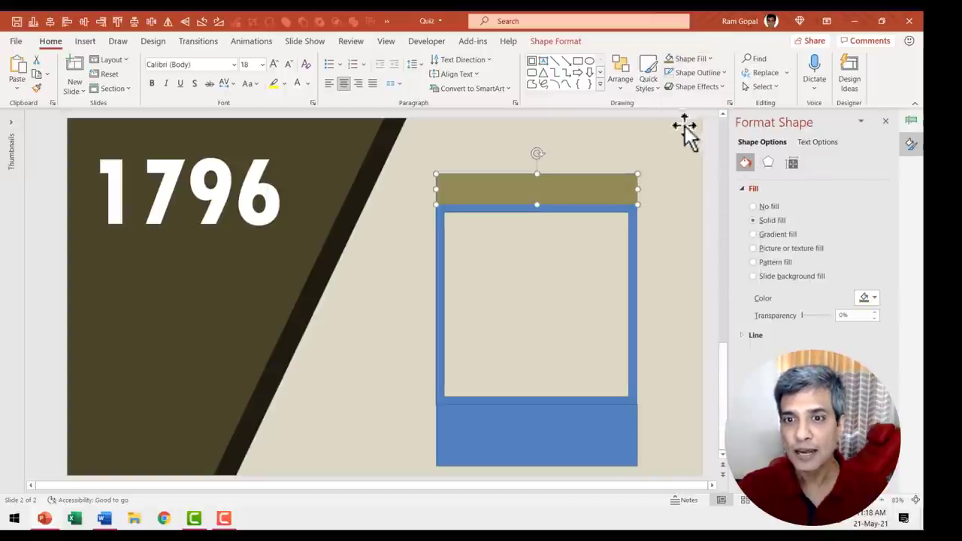
{"action": "left_click", "coordinate": [636, 333]}
{"action": "left_click", "coordinate": [668, 60]}
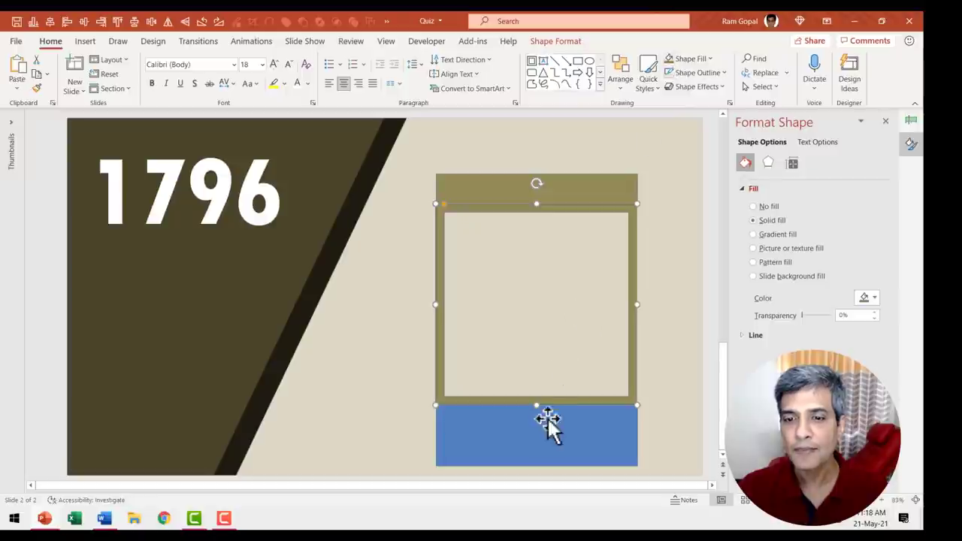
{"action": "left_click", "coordinate": [543, 433]}
{"action": "left_click", "coordinate": [687, 63]}
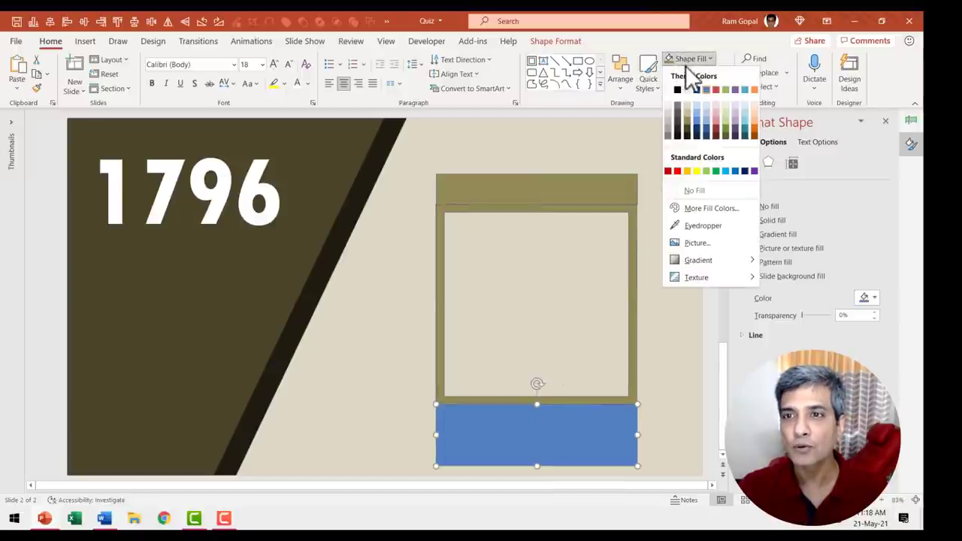
{"action": "left_click", "coordinate": [687, 88]}
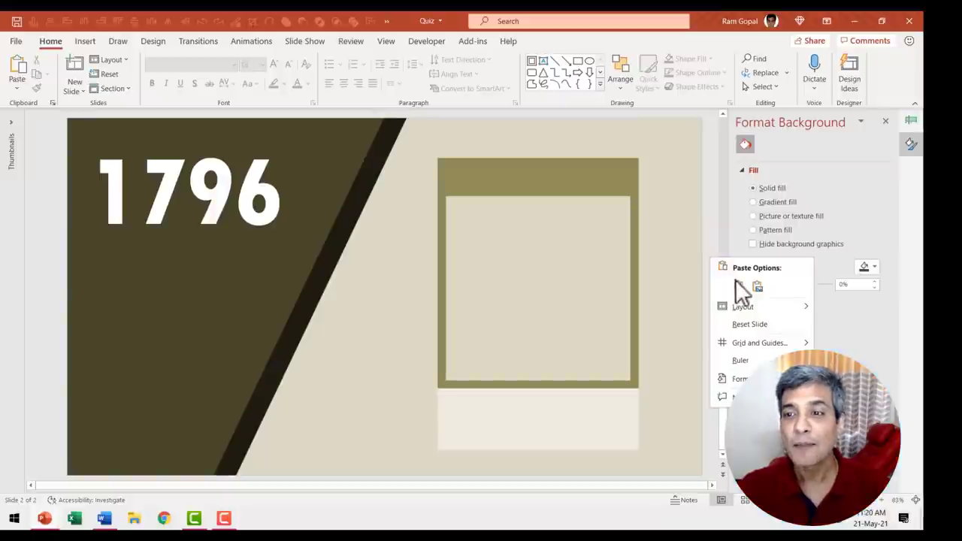
{"action": "left_click", "coordinate": [739, 287]}
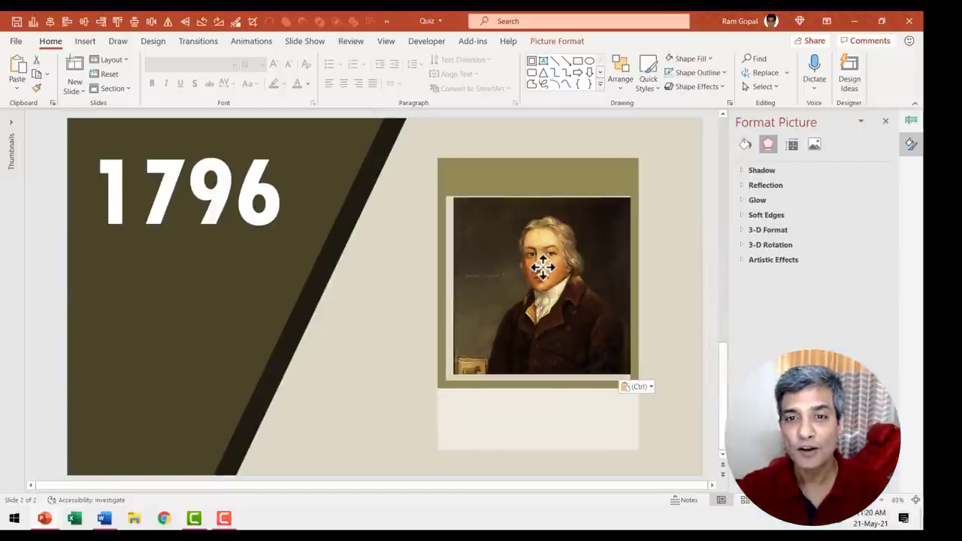
- Title the portrait's bar Edward Jenner and caption it 'First Scientific Smallpox vaccination'
{"action": "left_click", "coordinate": [647, 269]}
{"action": "left_click", "coordinate": [571, 179]}
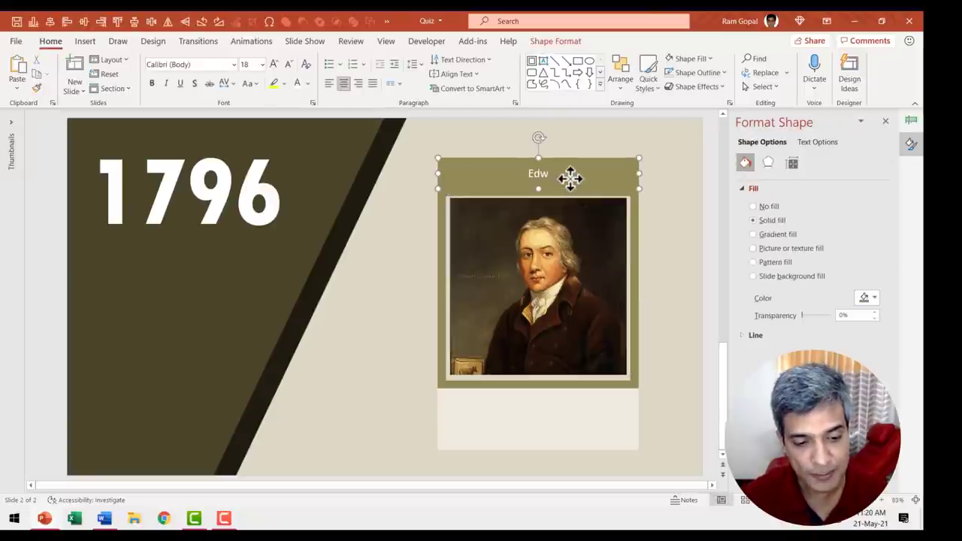
{"action": "left_click", "coordinate": [557, 420]}
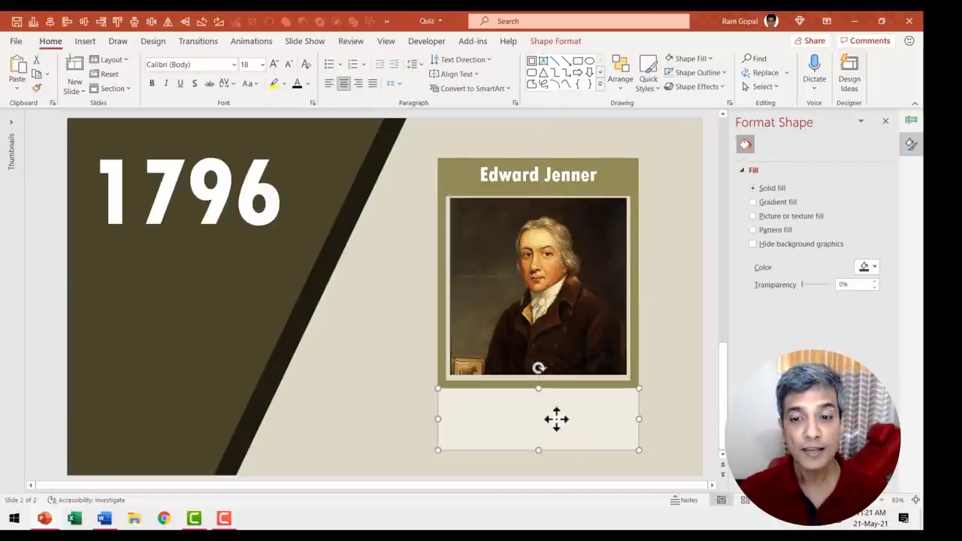
{"action": "type", "text": "First Scientific Smallpox vaccination"}
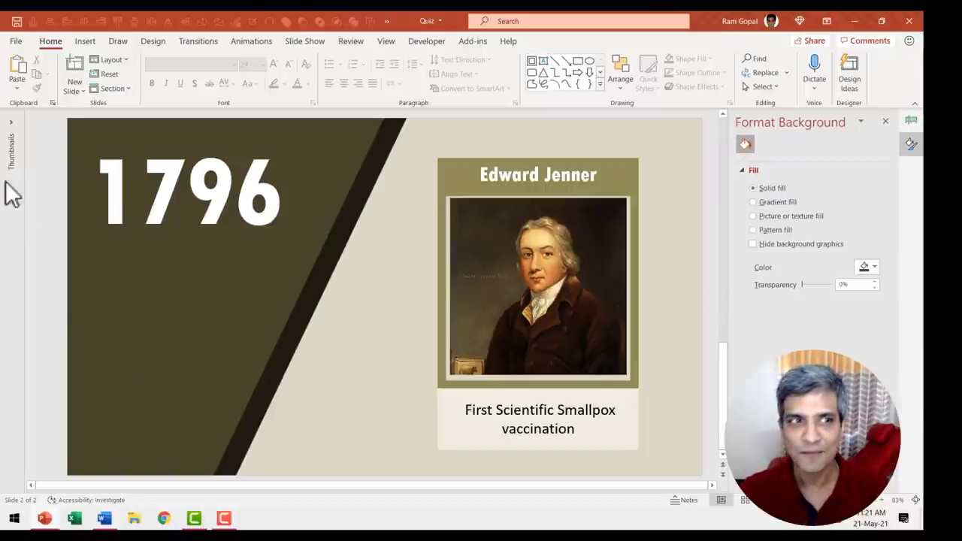
- Duplicate slide 2 as slide 3 and change its year to 1867
{"action": "left_click", "coordinate": [12, 142]}
{"action": "right_click", "coordinate": [64, 188]}
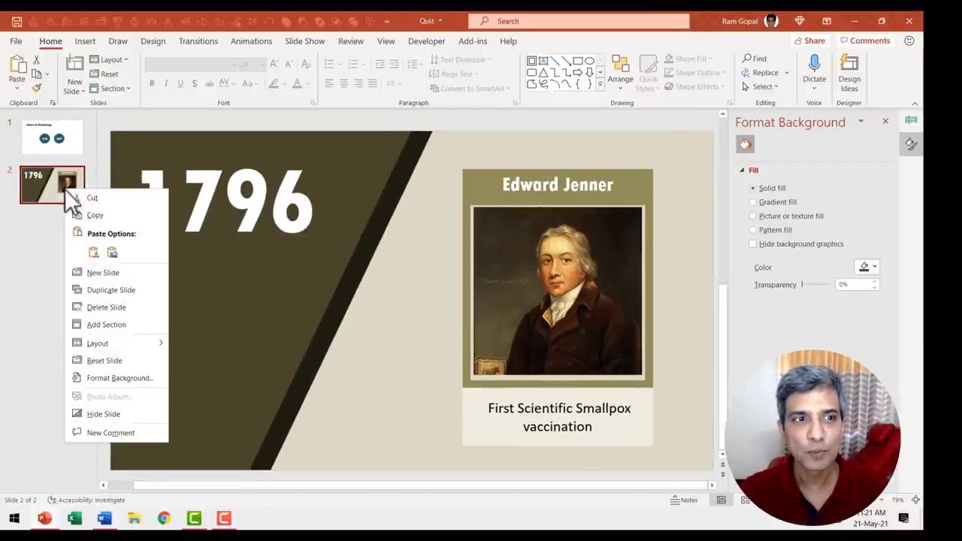
{"action": "left_click", "coordinate": [108, 290]}
{"action": "left_click", "coordinate": [169, 192]}
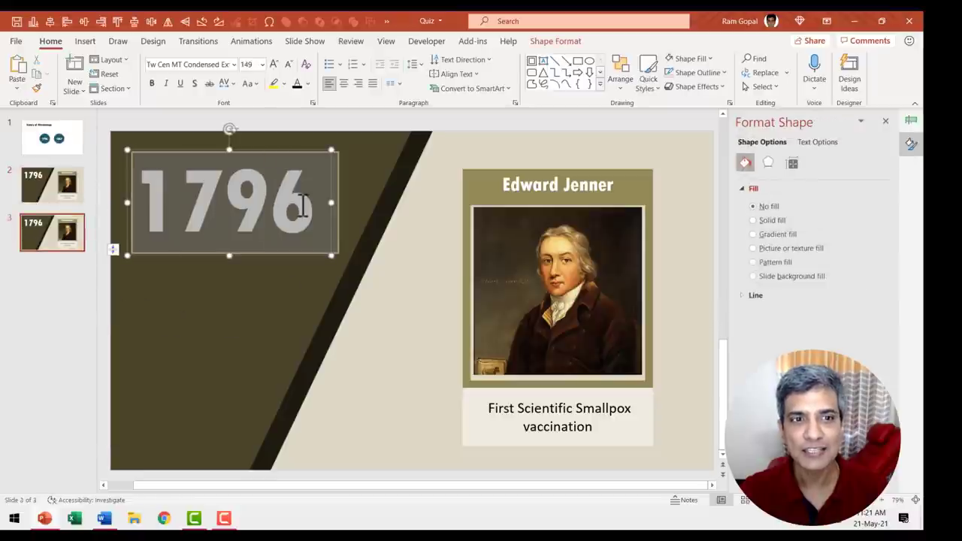
{"action": "type", "text": "1867"}
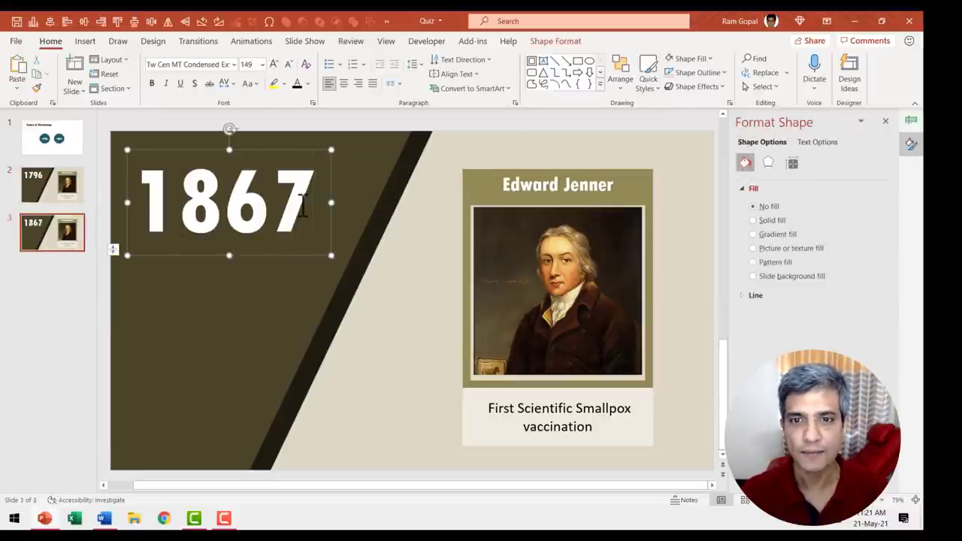
{"action": "key", "text": "Escape"}
{"action": "key", "text": "Escape"}
- Retitle the card 'Joseph Lister' and paste the copied Lister photo onto the slide
{"action": "left_click_drag", "start_coordinate": [502, 185], "coordinate": [732, 198]}
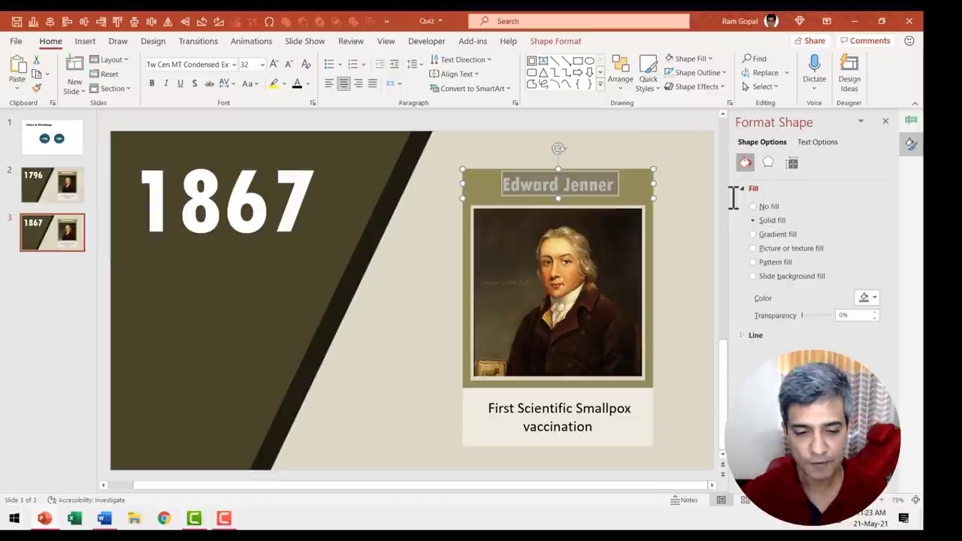
{"action": "type", "text": "Joseph Lister"}
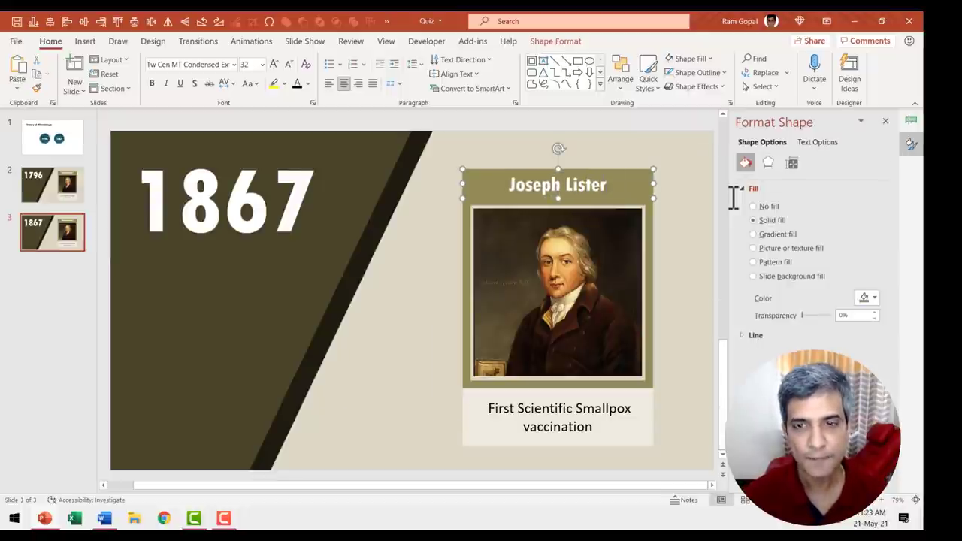
{"action": "key", "text": "ctrl+v"}
- Cut the pasted Lister photo and swap it in for the card's Jenner portrait
{"action": "right_click", "coordinate": [304, 316]}
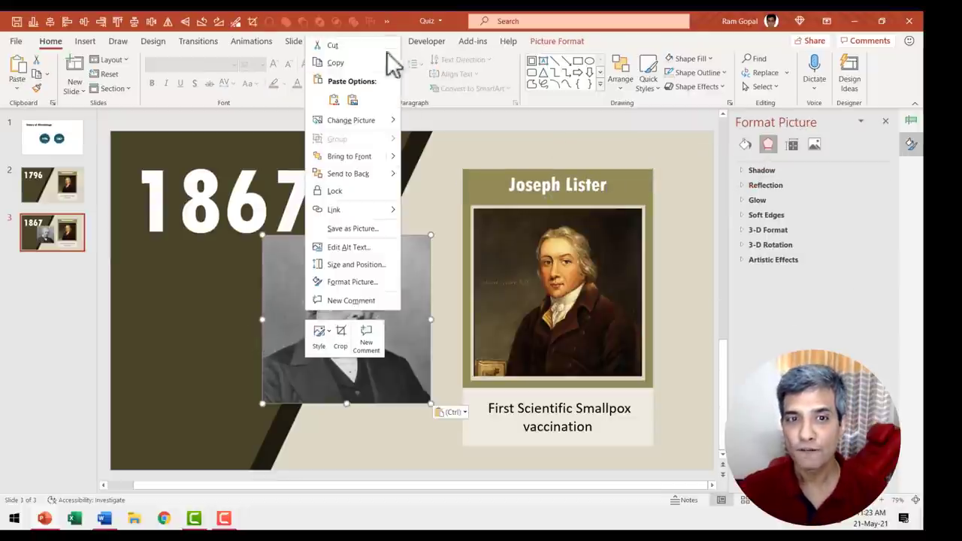
{"action": "left_click", "coordinate": [366, 47]}
{"action": "left_click", "coordinate": [538, 237]}
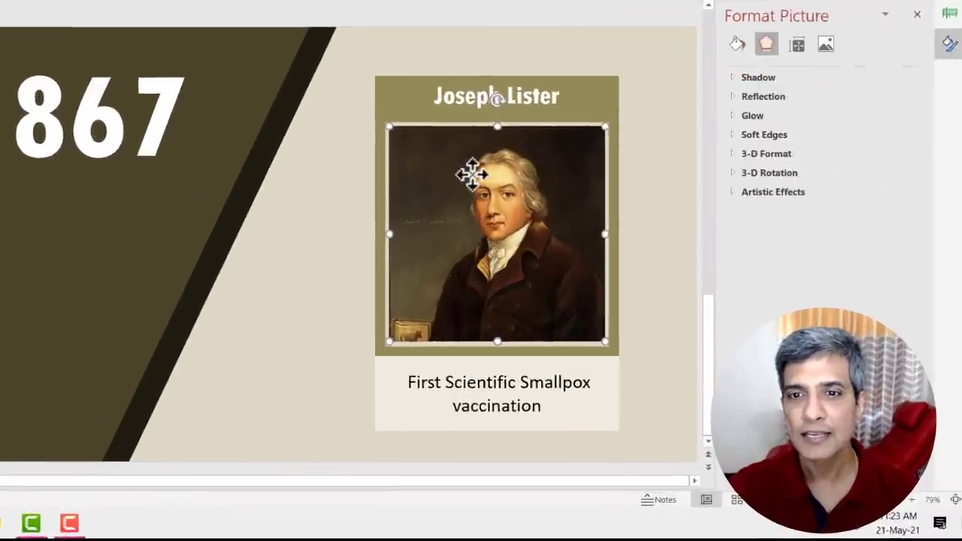
{"action": "right_click", "coordinate": [536, 245]}
{"action": "mouse_move", "coordinate": [530, 249]}
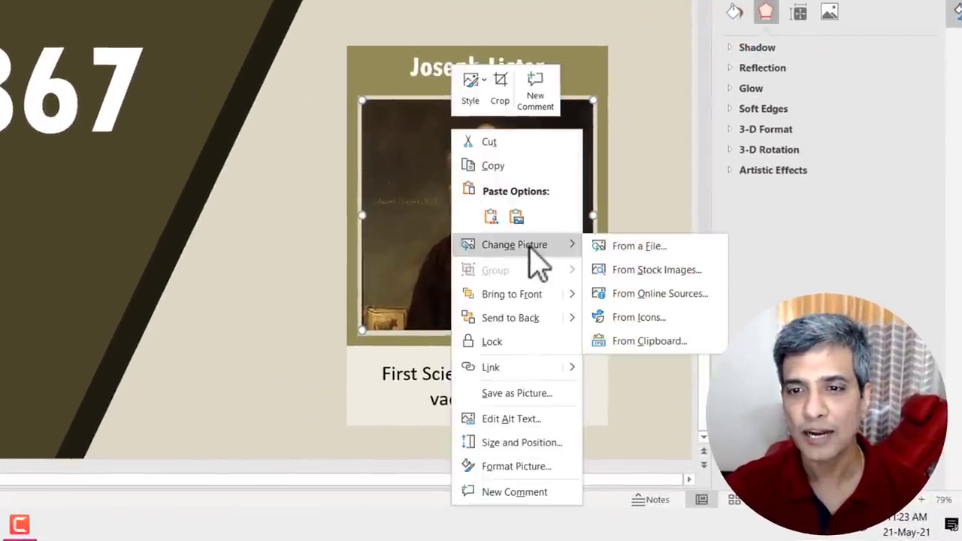
{"action": "left_click", "coordinate": [646, 343]}
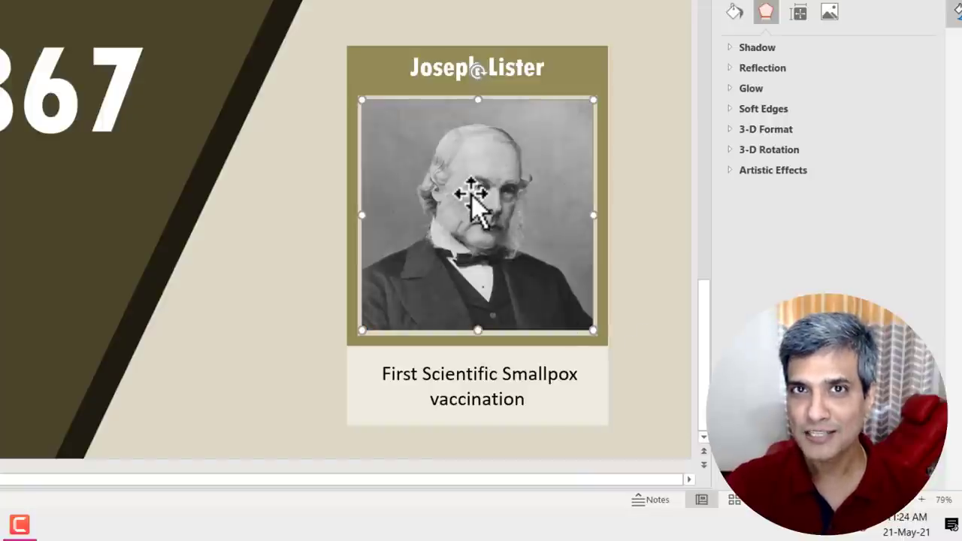
- Change the caption below the portrait to 'Practice Antiseptic Surgery'
{"action": "left_click", "coordinate": [406, 382]}
{"action": "left_click_drag", "start_coordinate": [384, 384], "coordinate": [636, 424]}
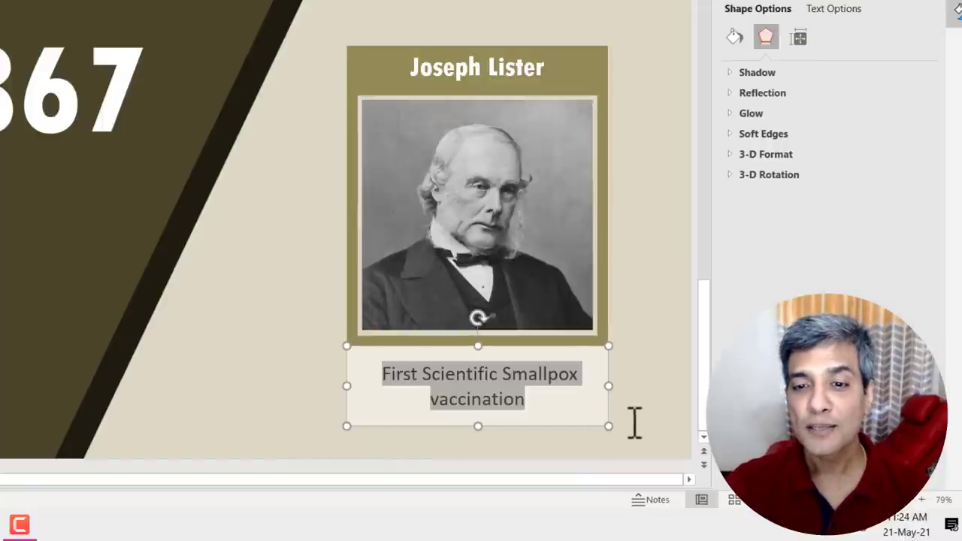
{"action": "type", "text": "Pract"}
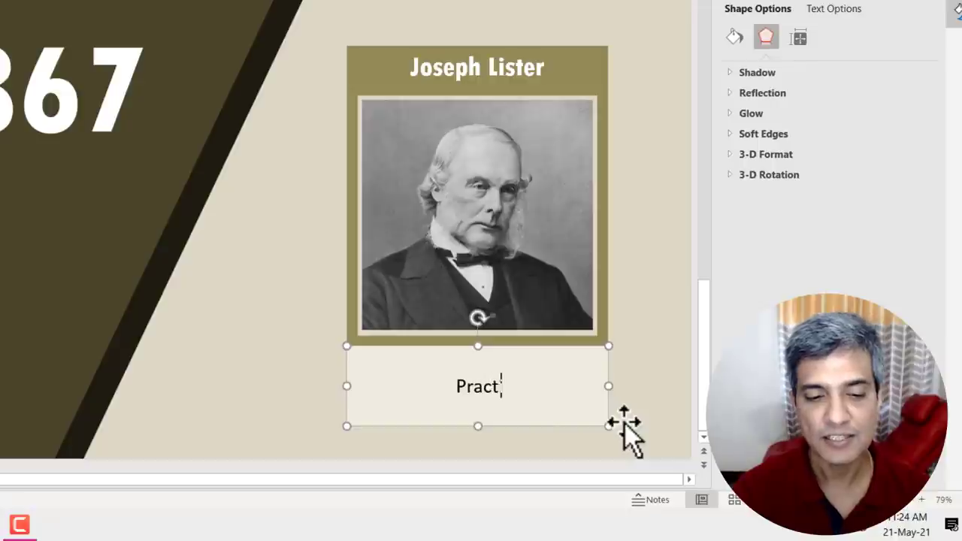
{"action": "type", "text": "ice Ansiptic Surgery"}
{"action": "left_click", "coordinate": [696, 263]}
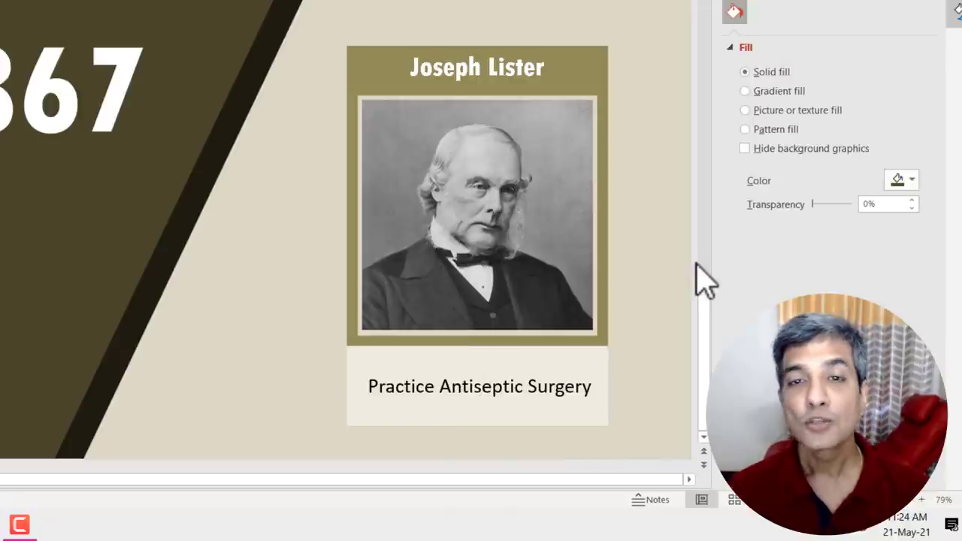
- Scroll between slides 2 and 3 to compare them, then return to slide 1
{"action": "scroll", "coordinate": [696, 263], "scroll_direction": "up", "scroll_amount": 1}
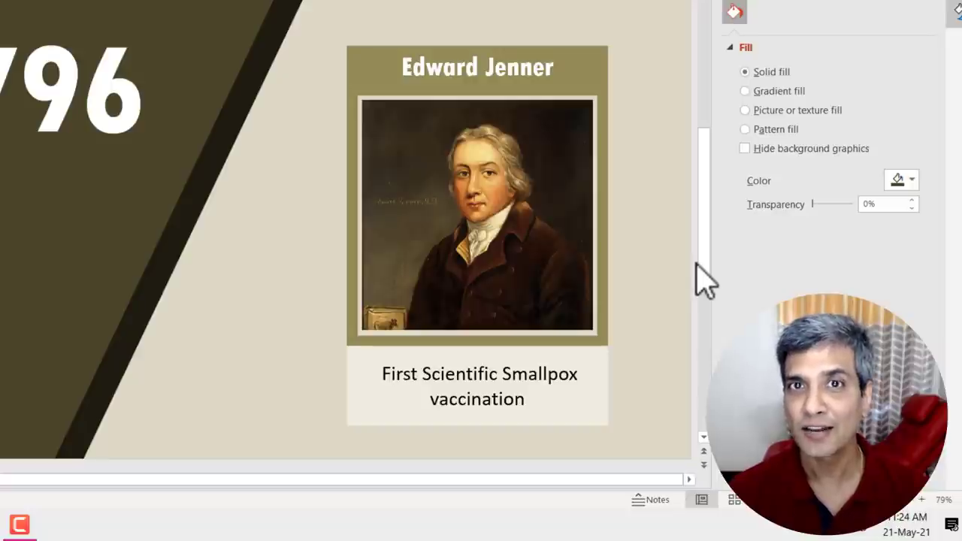
{"action": "scroll", "coordinate": [705, 282], "scroll_direction": "down", "scroll_amount": 1}
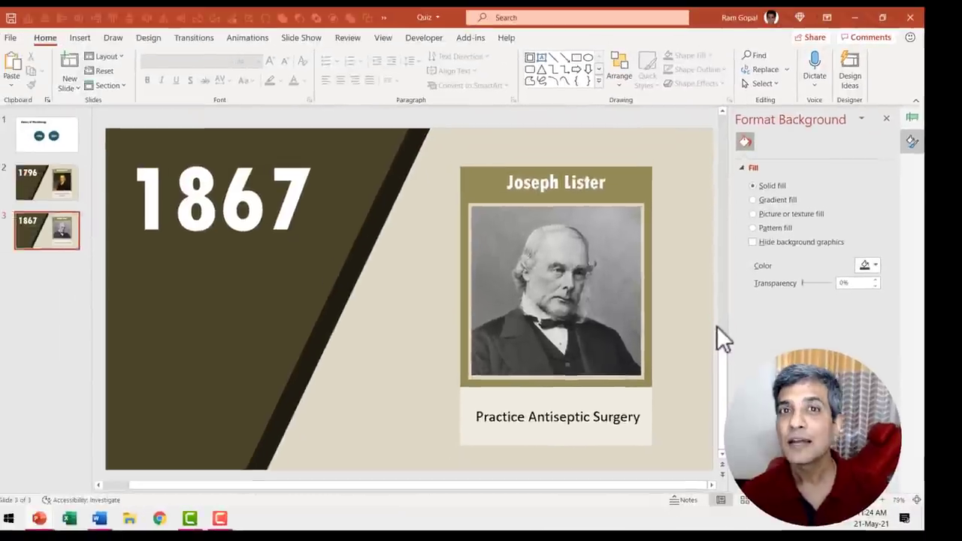
{"action": "scroll", "coordinate": [706, 275], "scroll_direction": "up", "scroll_amount": 2}
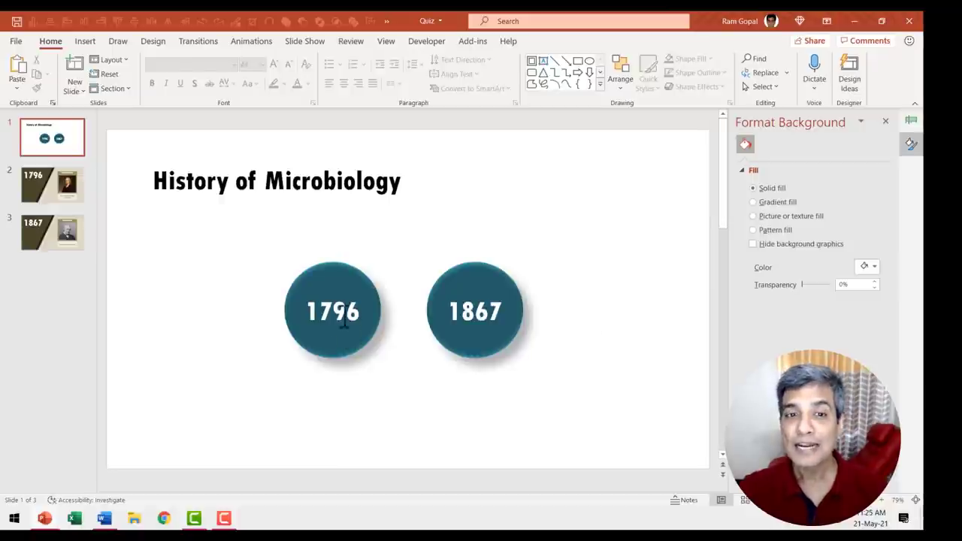
- Hyperlink the 1796 circle to slide 2, the 1796 slide
{"action": "left_click", "coordinate": [338, 273]}
{"action": "right_click", "coordinate": [335, 272]}
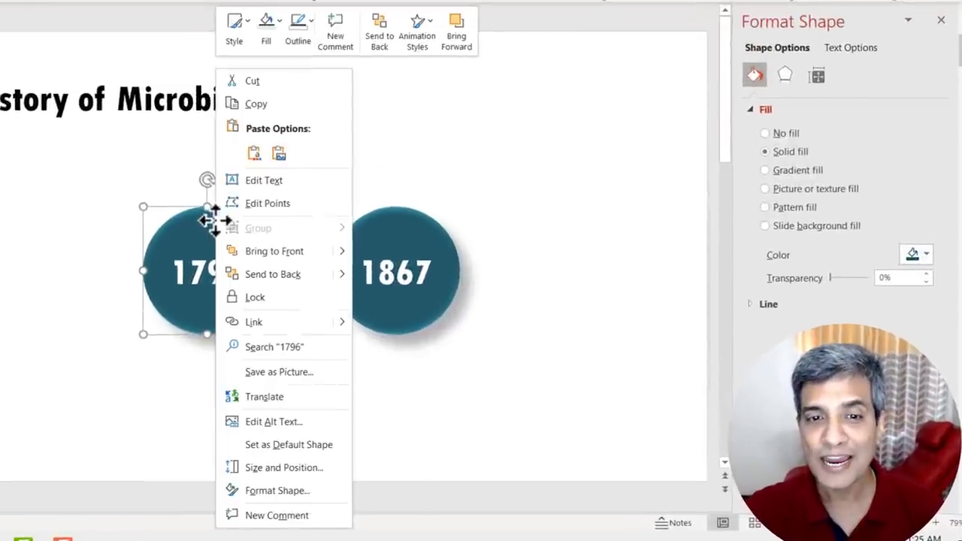
{"action": "left_click", "coordinate": [260, 322]}
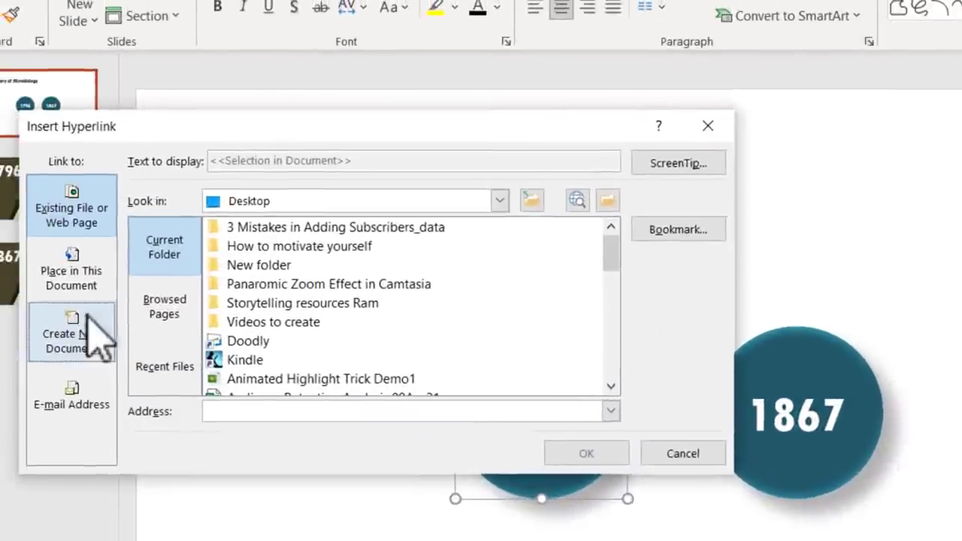
{"action": "left_click", "coordinate": [100, 293]}
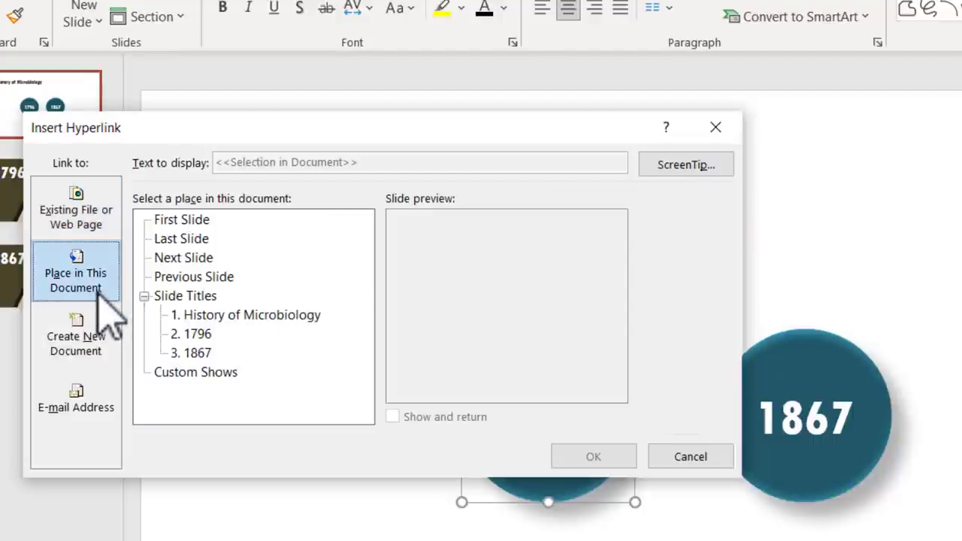
{"action": "left_click", "coordinate": [200, 333]}
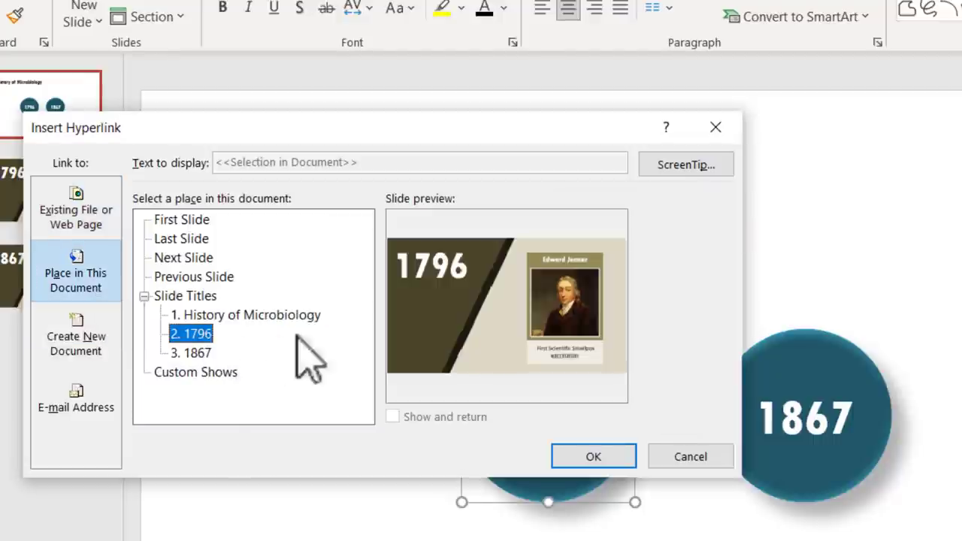
{"action": "left_click", "coordinate": [600, 465]}
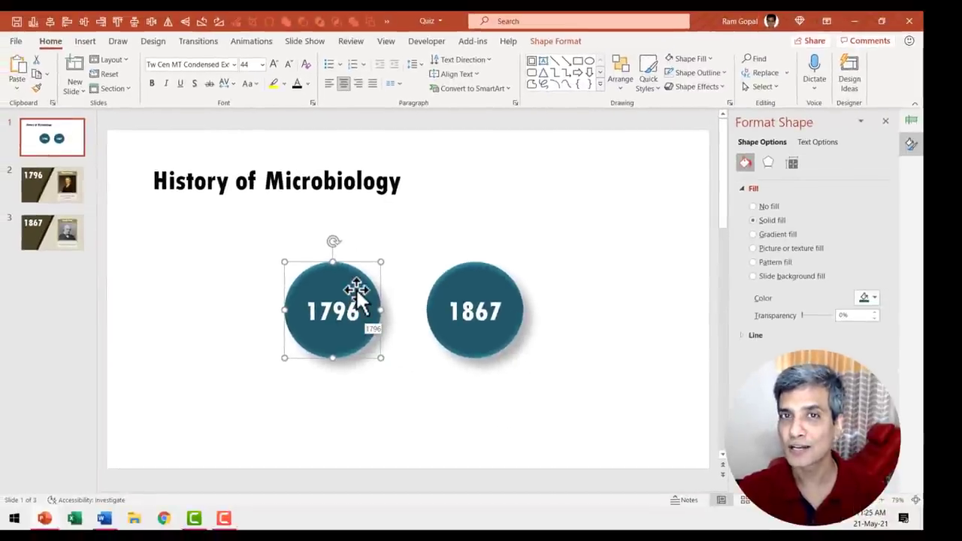
- Hyperlink the 1867 circle to slide 3, the 1867 slide
{"action": "left_click", "coordinate": [493, 280]}
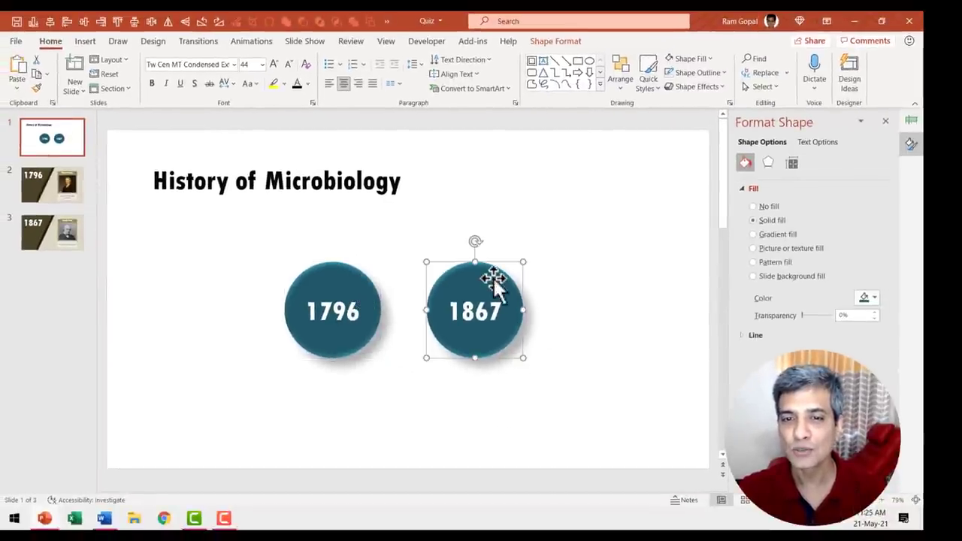
{"action": "right_click", "coordinate": [493, 280]}
{"action": "left_click", "coordinate": [540, 343]}
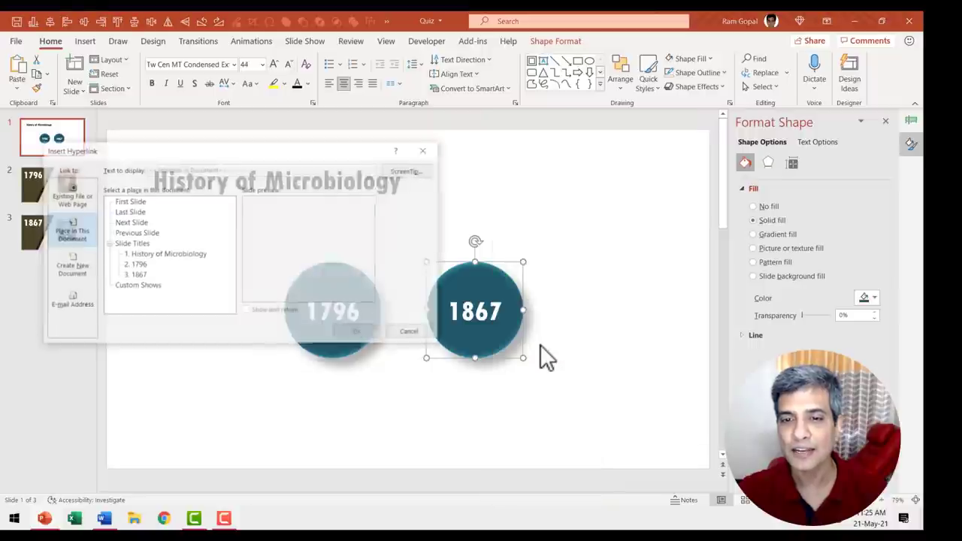
{"action": "left_click", "coordinate": [142, 275]}
{"action": "left_click", "coordinate": [360, 332]}
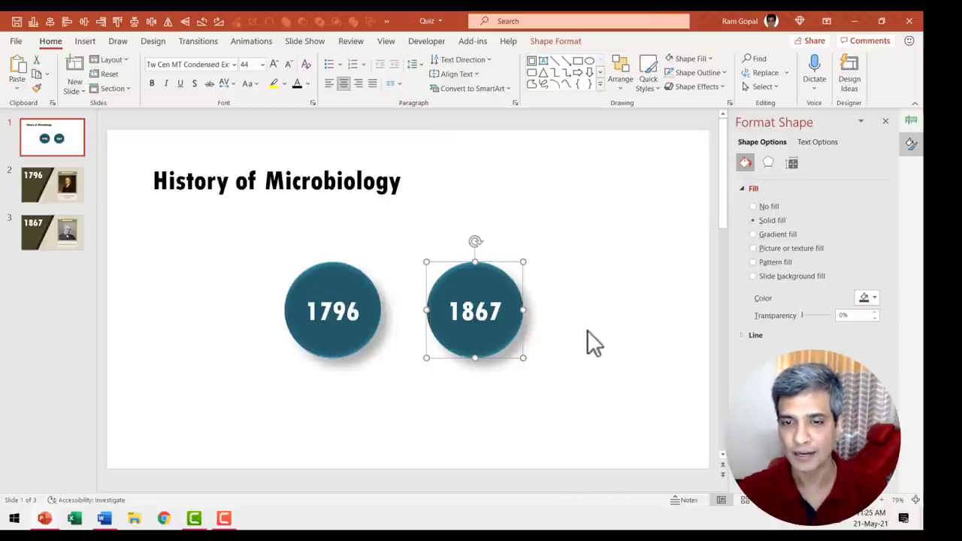
{"action": "left_click", "coordinate": [587, 333]}
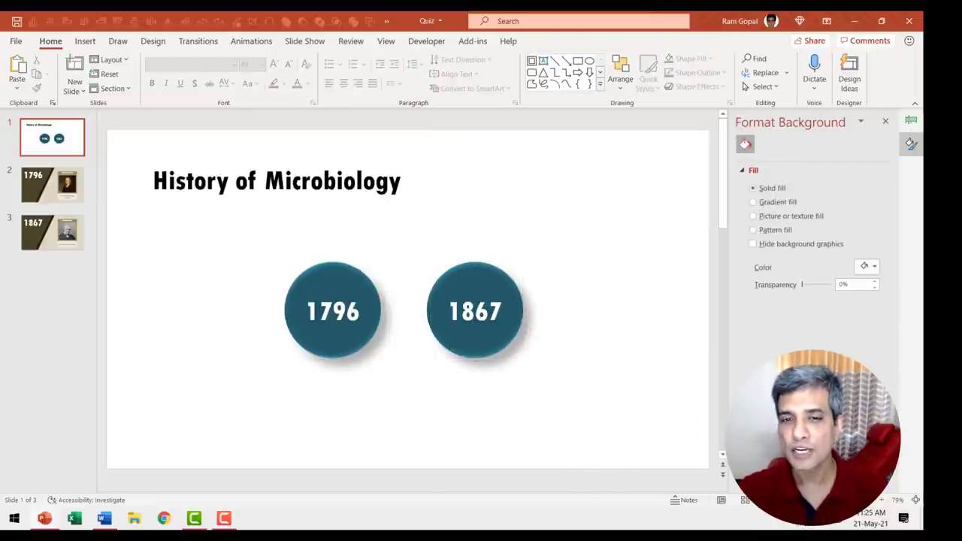
- Run the show, follow the 1796 circle to the Edward Jenner slide, then exit
{"action": "key", "text": "F5"}
{"action": "left_click", "coordinate": [338, 263]}
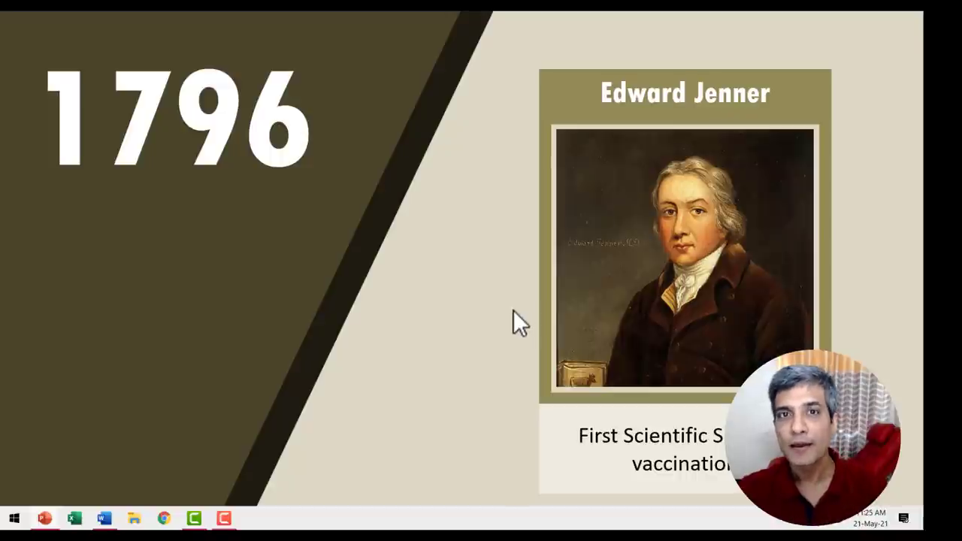
{"action": "key", "text": "Escape"}
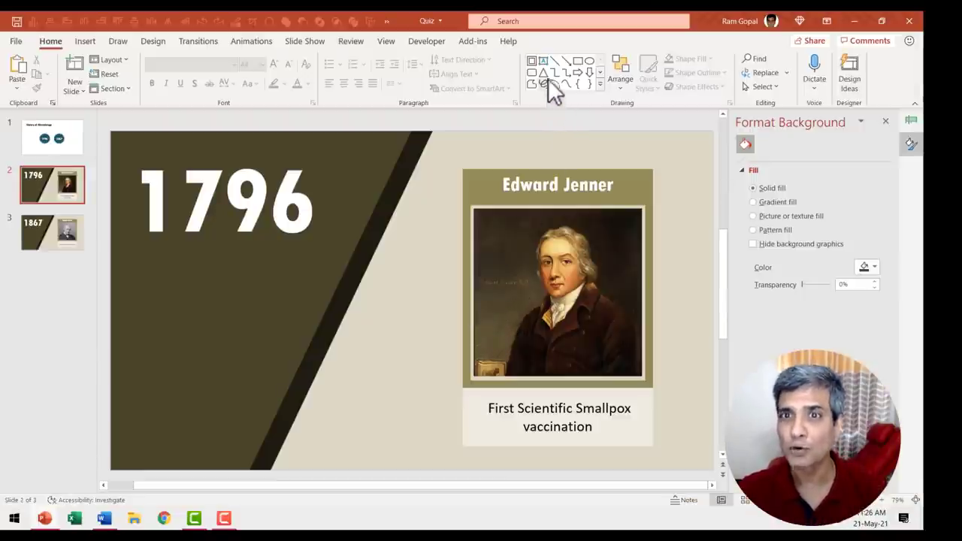
- Draw a left-pointing triangle on the 1796 slide that links back to the title slide
{"action": "left_click_drag", "start_coordinate": [397, 273], "coordinate": [437, 306]}
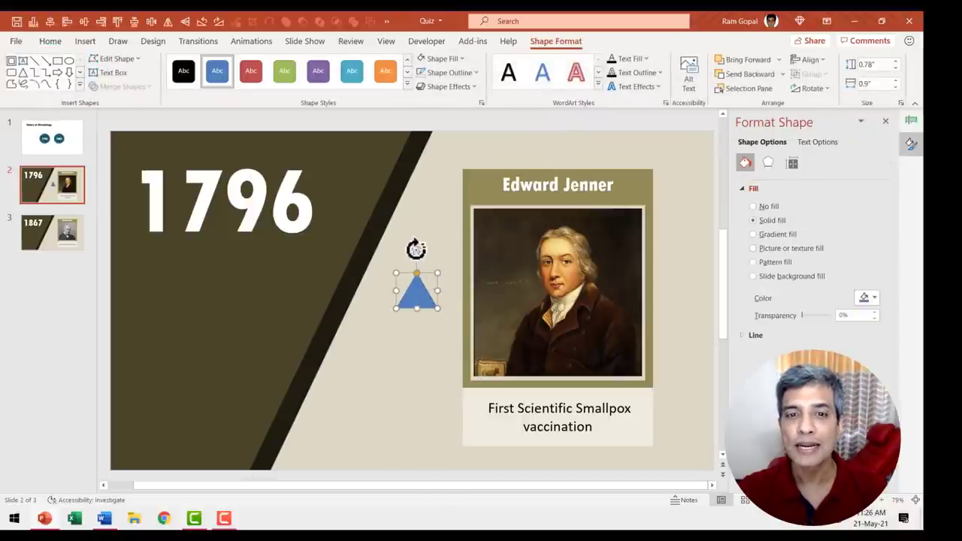
{"action": "mouse_move", "coordinate": [416, 252]}
{"action": "left_mouse_down"}
{"action": "mouse_move", "coordinate": [389, 290]}
{"action": "mouse_move", "coordinate": [597, 394]}
{"action": "mouse_move", "coordinate": [690, 453]}
{"action": "left_mouse_up"}
{"action": "key", "text": "ctrl+k"}
{"action": "key", "text": "ctrl+k"}
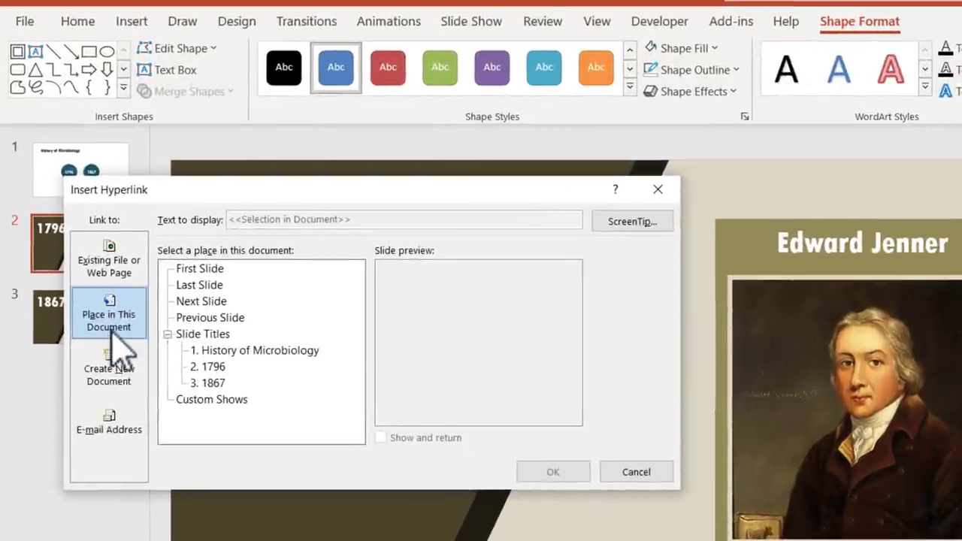
{"action": "left_click", "coordinate": [281, 352]}
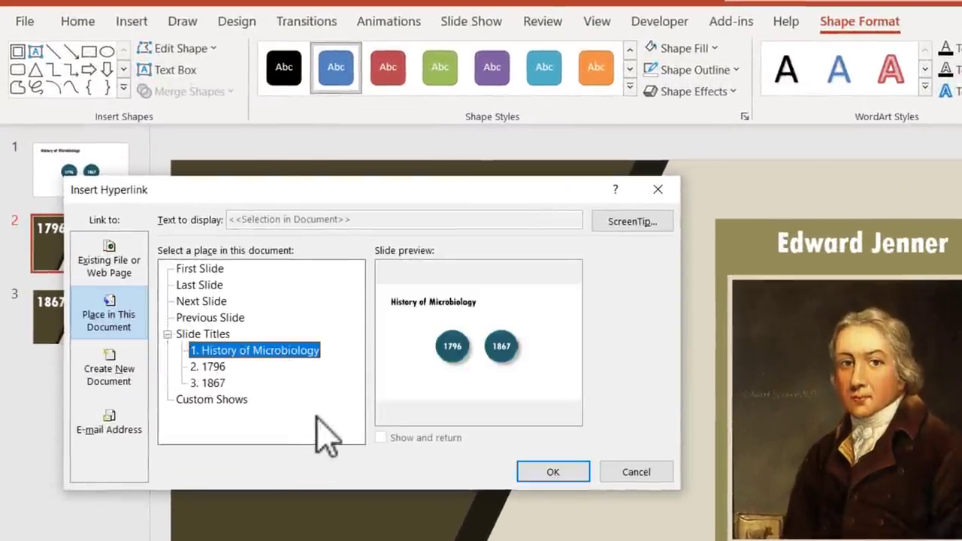
{"action": "left_click", "coordinate": [561, 480]}
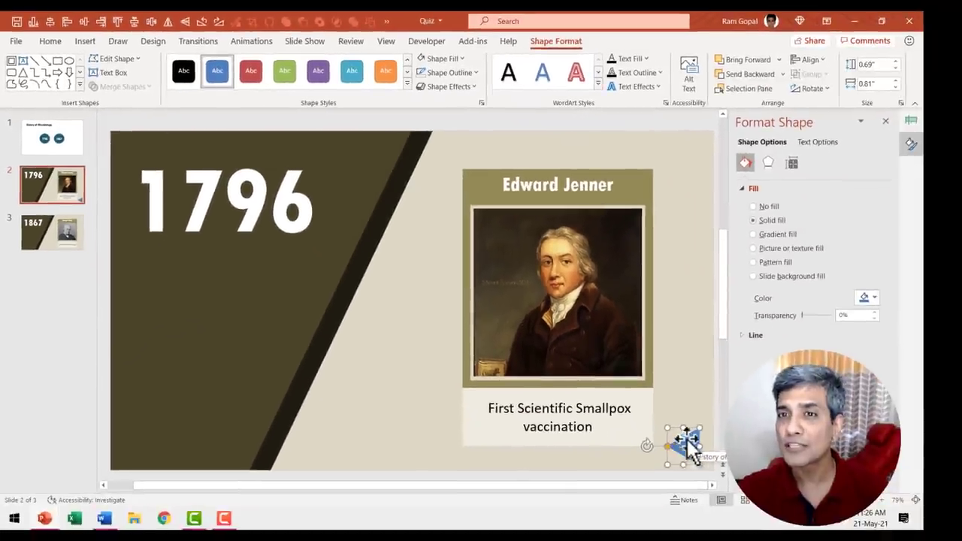
- Give the triangle a dark olive fill and bevel effect, then copy it for the 1867 slide
{"action": "left_click", "coordinate": [451, 58]}
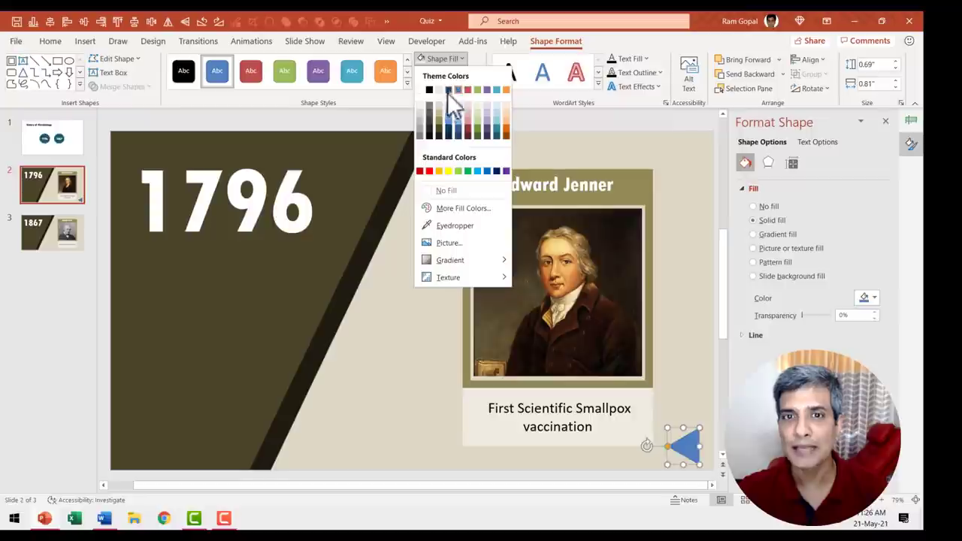
{"action": "left_click", "coordinate": [438, 130]}
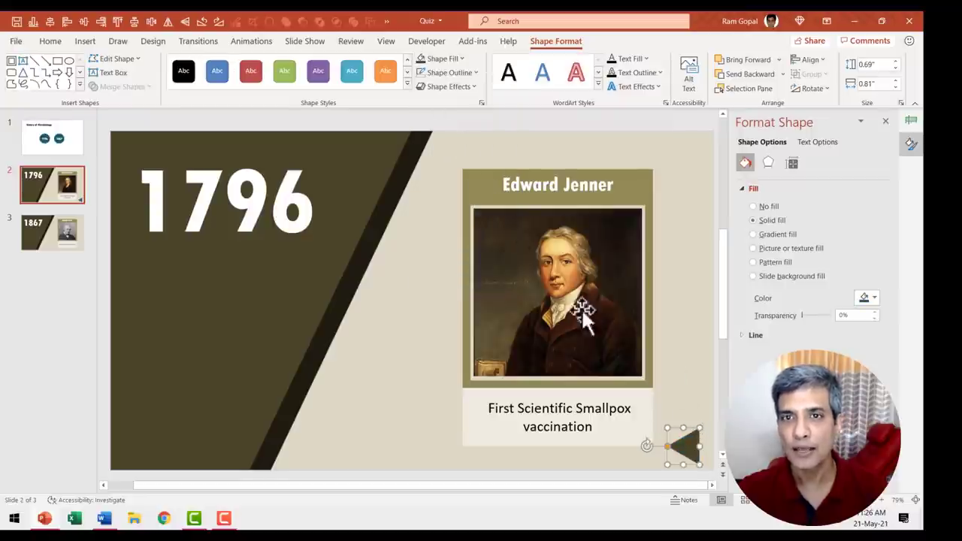
{"action": "left_click", "coordinate": [455, 90]}
{"action": "mouse_move", "coordinate": [468, 105]}
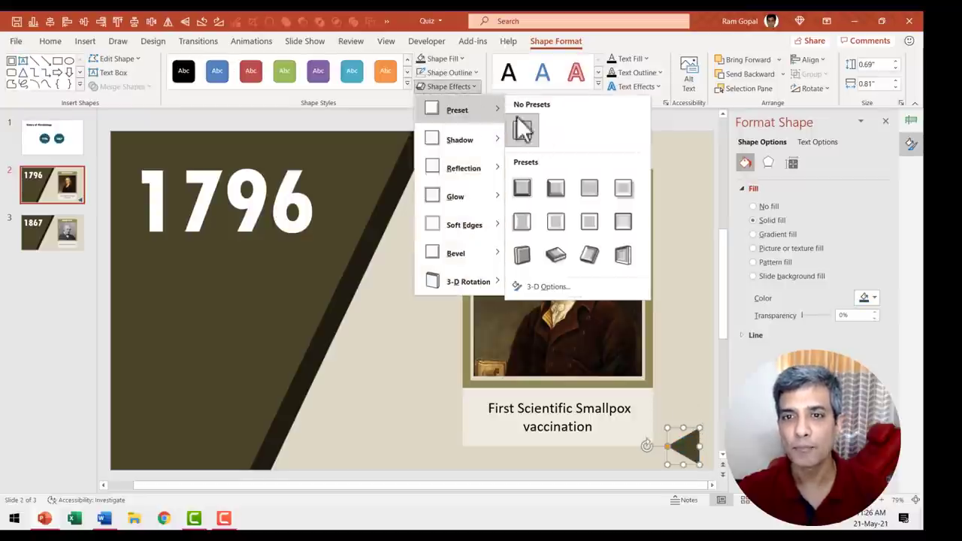
{"action": "left_click", "coordinate": [550, 222]}
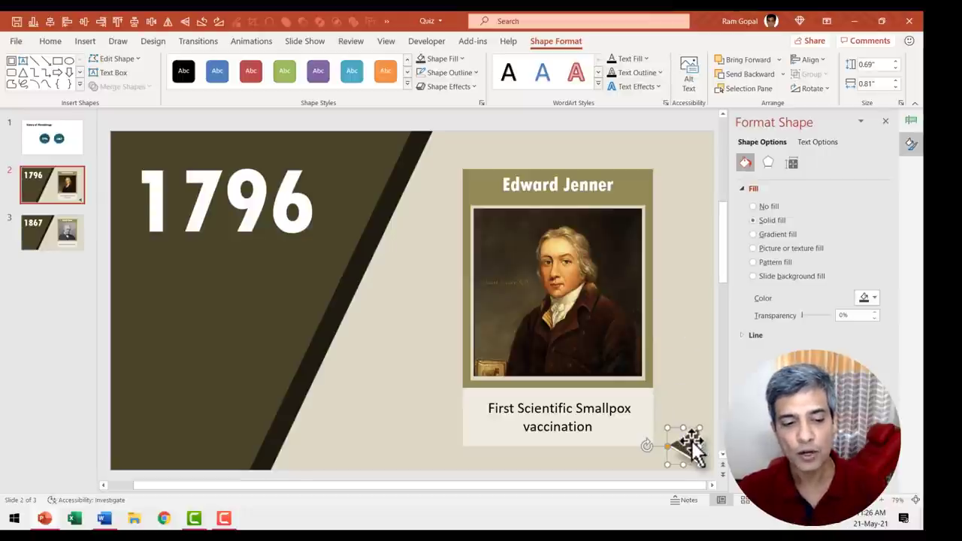
{"action": "left_click_drag", "start_coordinate": [693, 449], "coordinate": [699, 451]}
{"action": "left_click", "coordinate": [47, 221]}
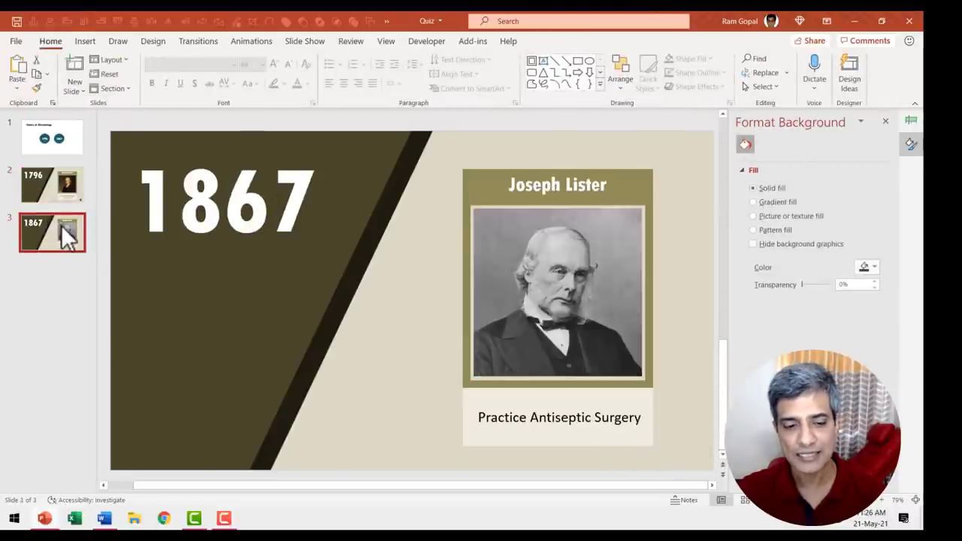
- Paste the back arrow onto the 1867 slide and test the 1867 circle and back-arrow links in the show
{"action": "key", "text": "ctrl+v"}
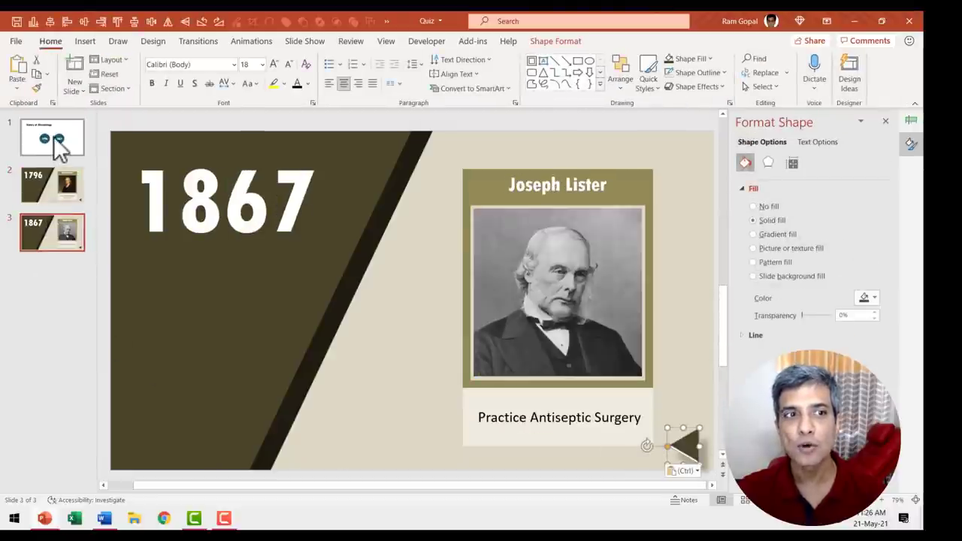
{"action": "left_click", "coordinate": [54, 143]}
{"action": "key", "text": "F5"}
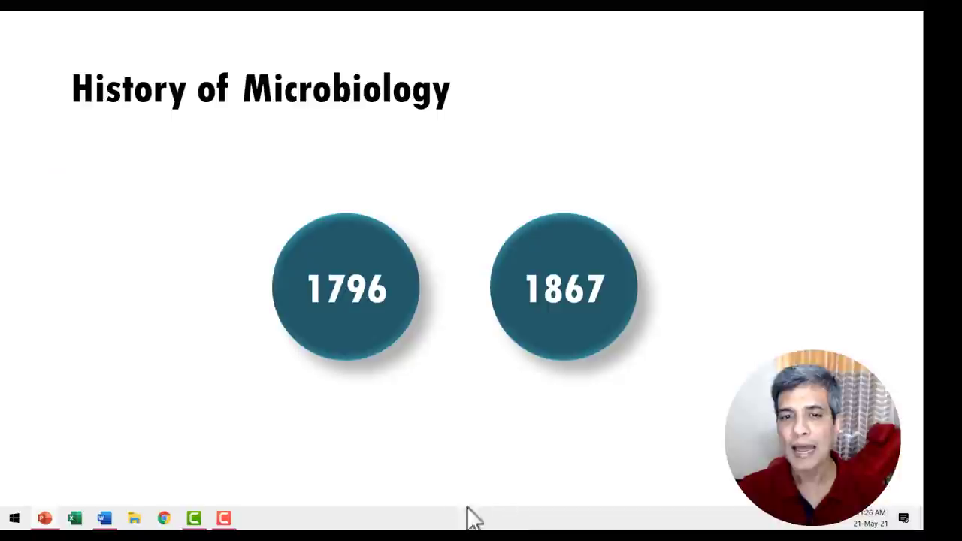
{"action": "left_click", "coordinate": [560, 295]}
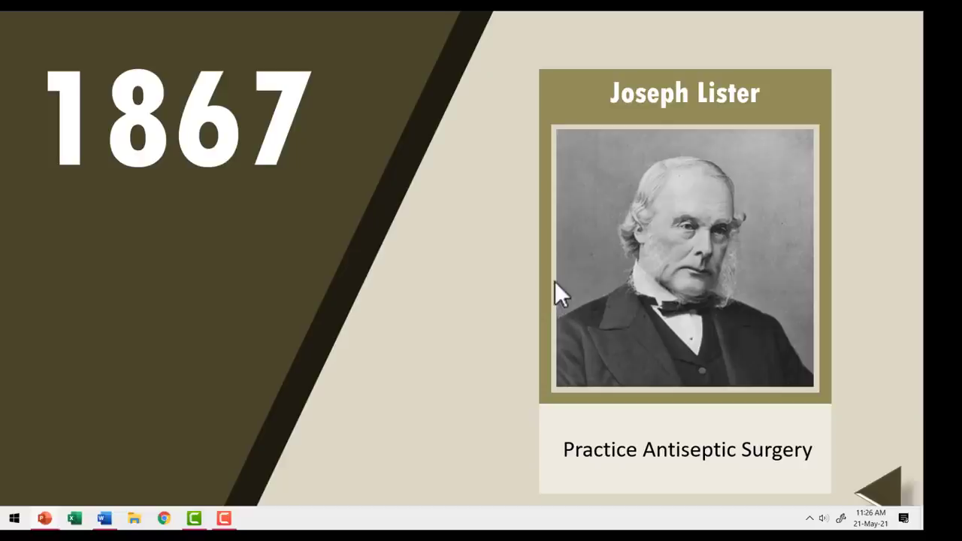
{"action": "left_click", "coordinate": [888, 485]}
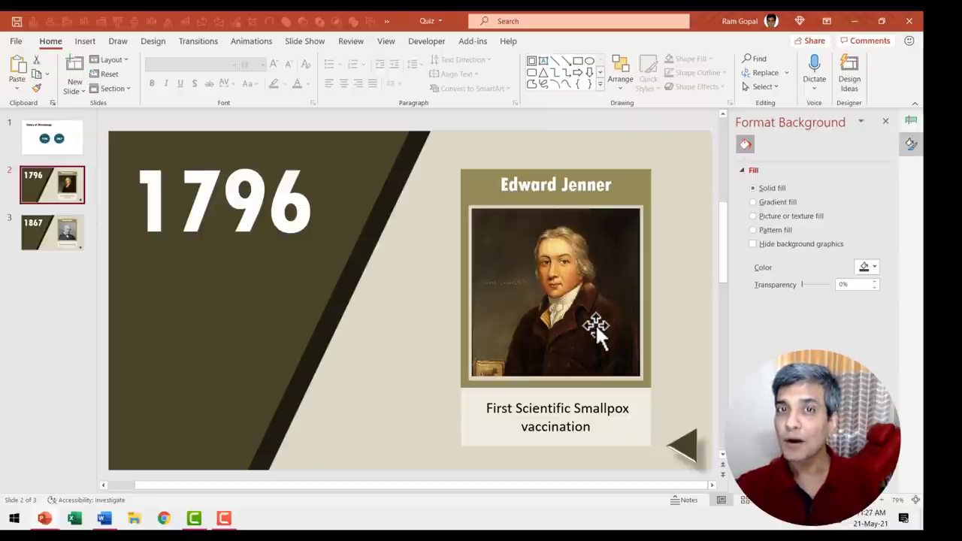
- Give the smallpox vaccination caption (Rectangle 17) a Fade animation triggered by clicking Frame 14
{"action": "left_click", "coordinate": [647, 405]}
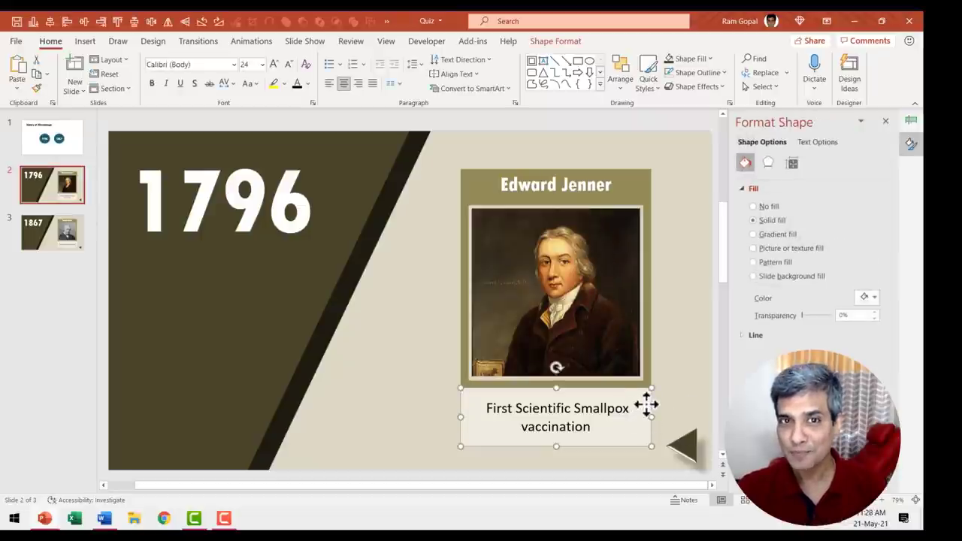
{"action": "left_click", "coordinate": [254, 42]}
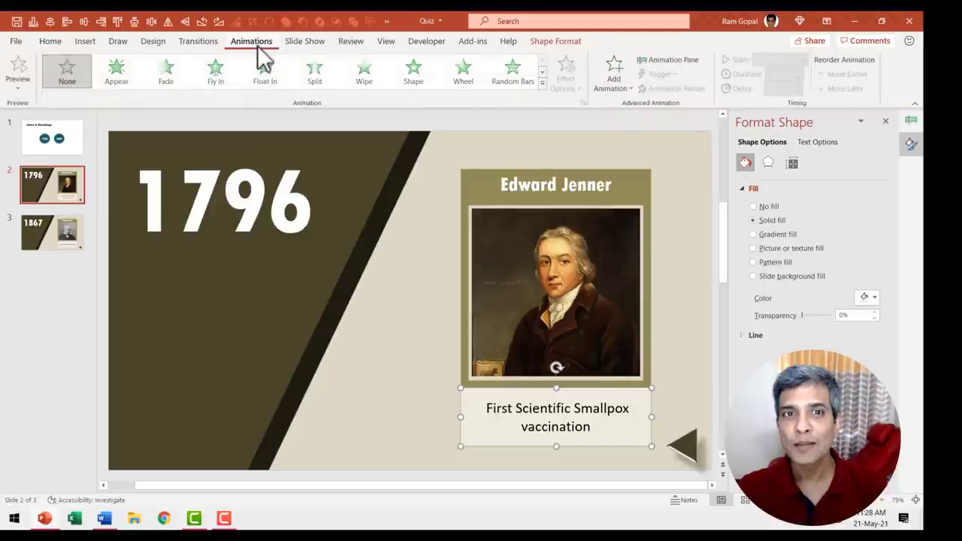
{"action": "left_click", "coordinate": [180, 78]}
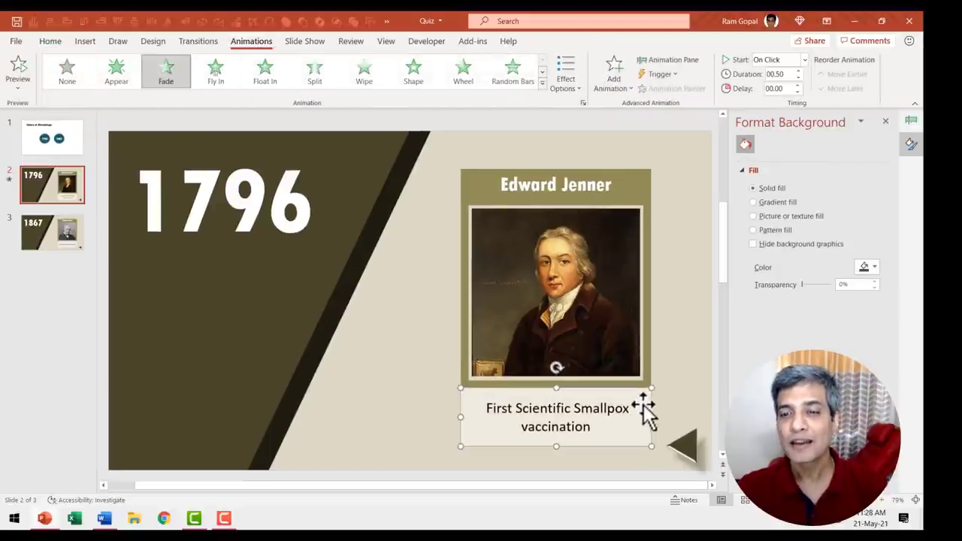
{"action": "left_click", "coordinate": [666, 60]}
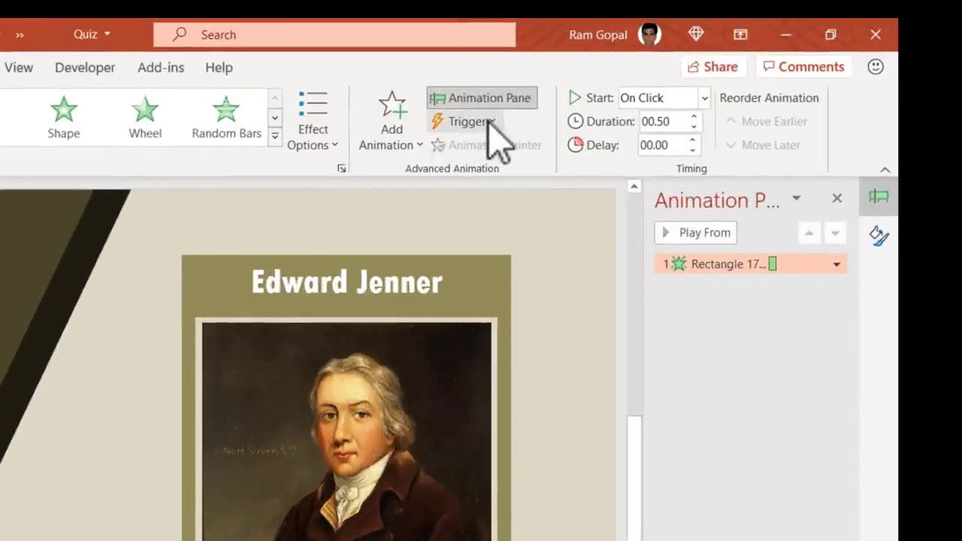
{"action": "left_click", "coordinate": [488, 120]}
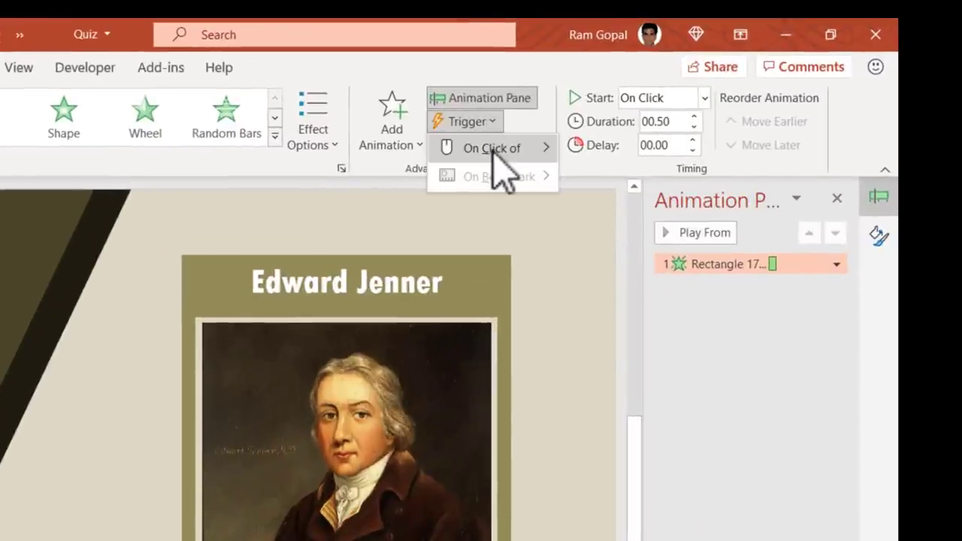
{"action": "mouse_move", "coordinate": [493, 148]}
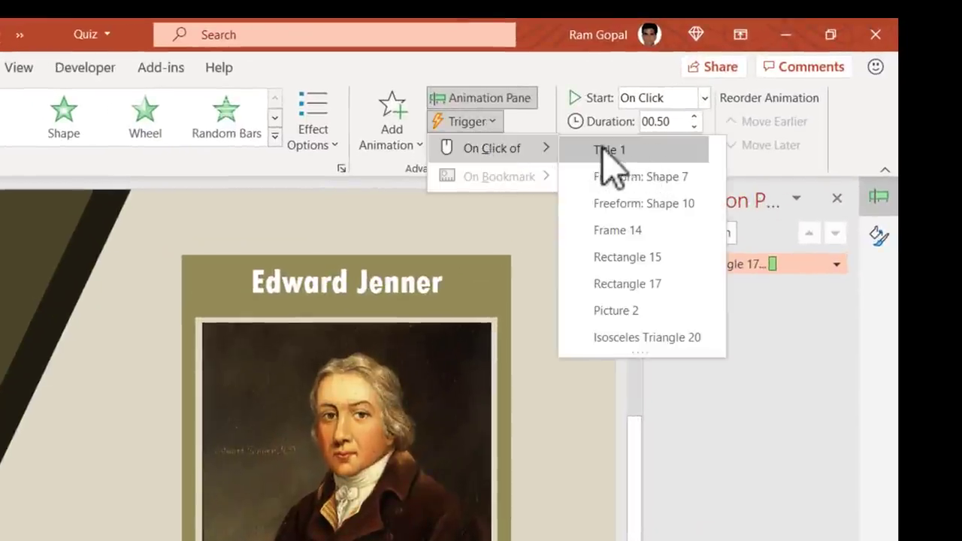
{"action": "left_click", "coordinate": [610, 233]}
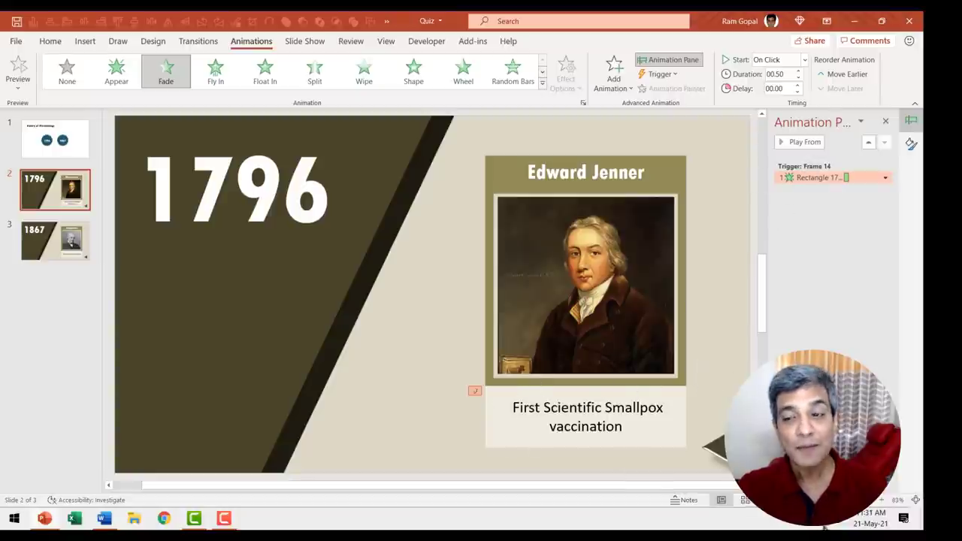
{"action": "key", "text": "shift+F5"}
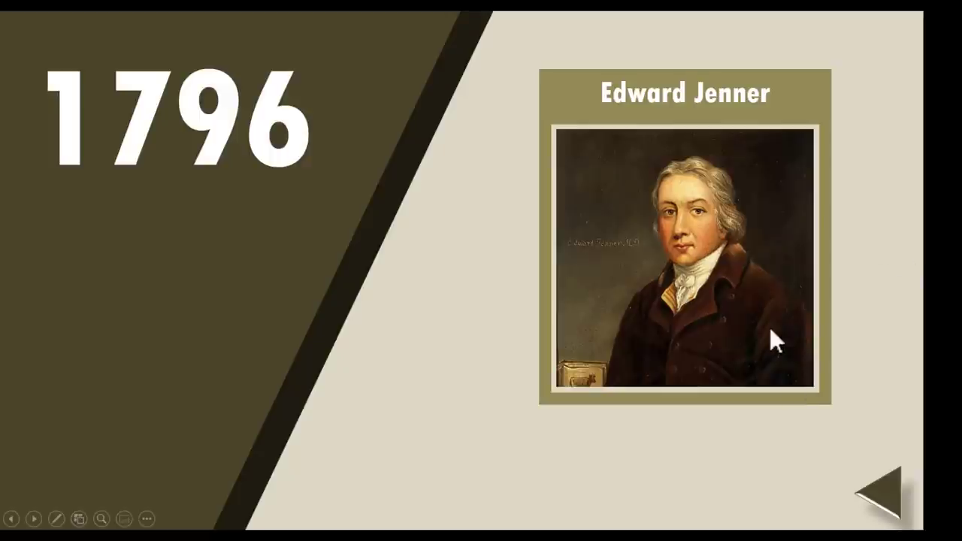
{"action": "left_click", "coordinate": [832, 300]}
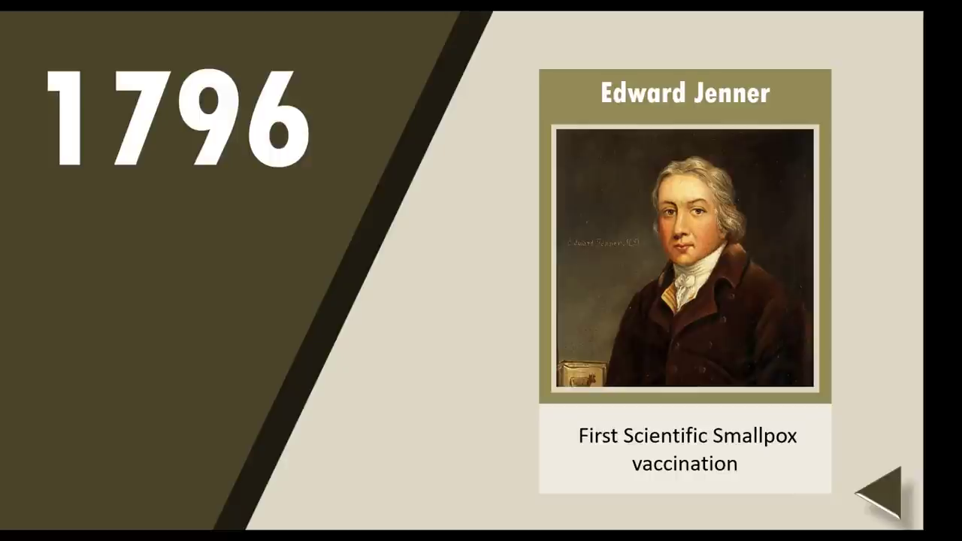
- On slide 3, fade in the Lister portrait and Joseph Lister title when Frame 14 is clicked
{"action": "key", "text": "Escape"}
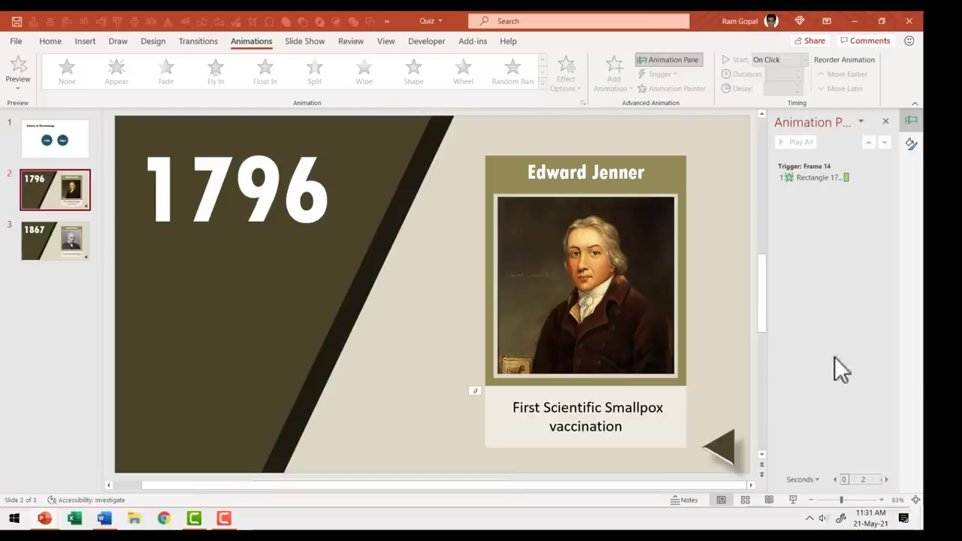
{"action": "left_click", "coordinate": [57, 247]}
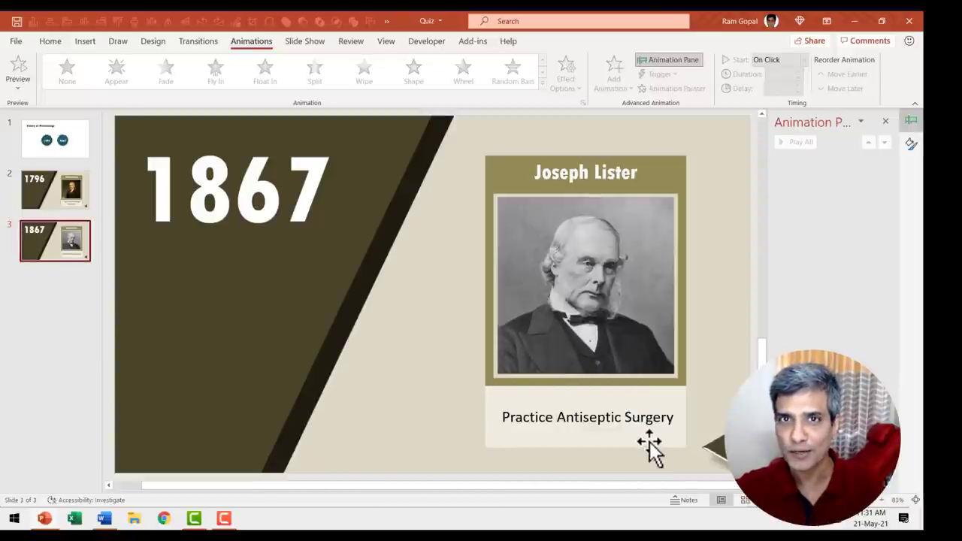
{"action": "left_click", "coordinate": [604, 258]}
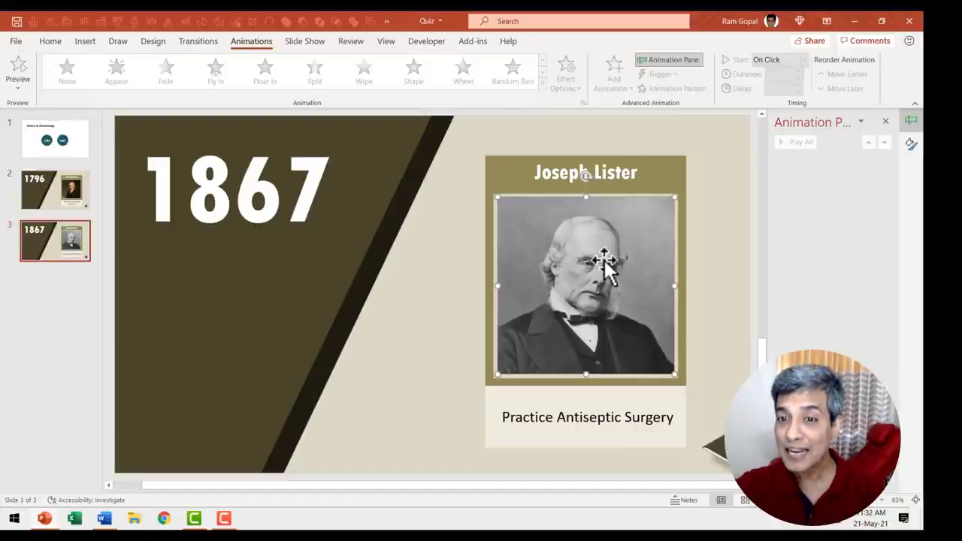
{"action": "left_click", "coordinate": [597, 174]}
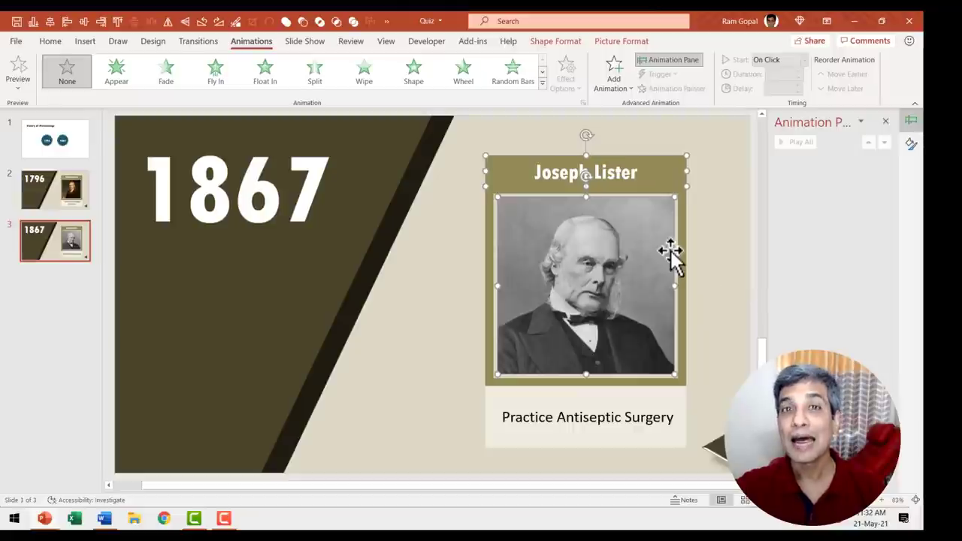
{"action": "left_click", "coordinate": [175, 66]}
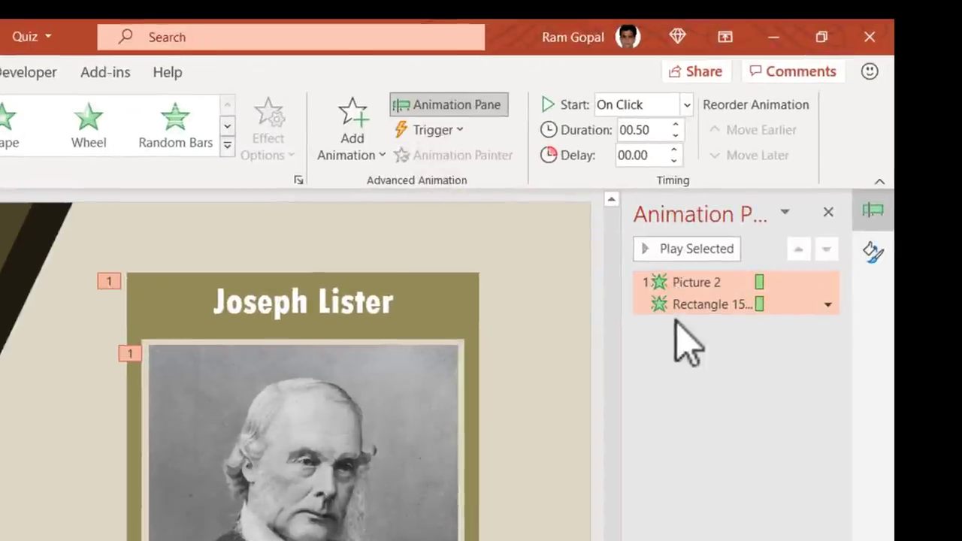
{"action": "left_click", "coordinate": [432, 130]}
{"action": "mouse_move", "coordinate": [470, 160]}
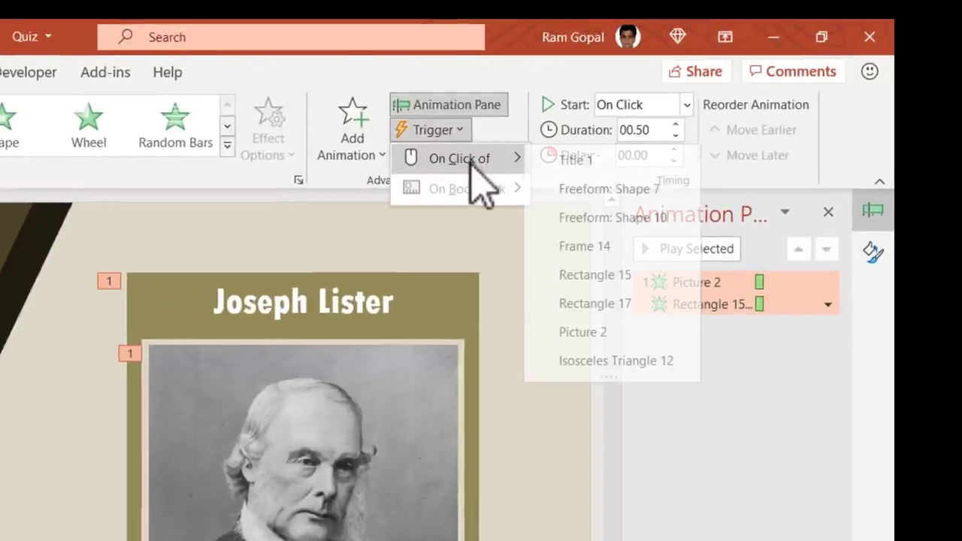
{"action": "left_click", "coordinate": [596, 248]}
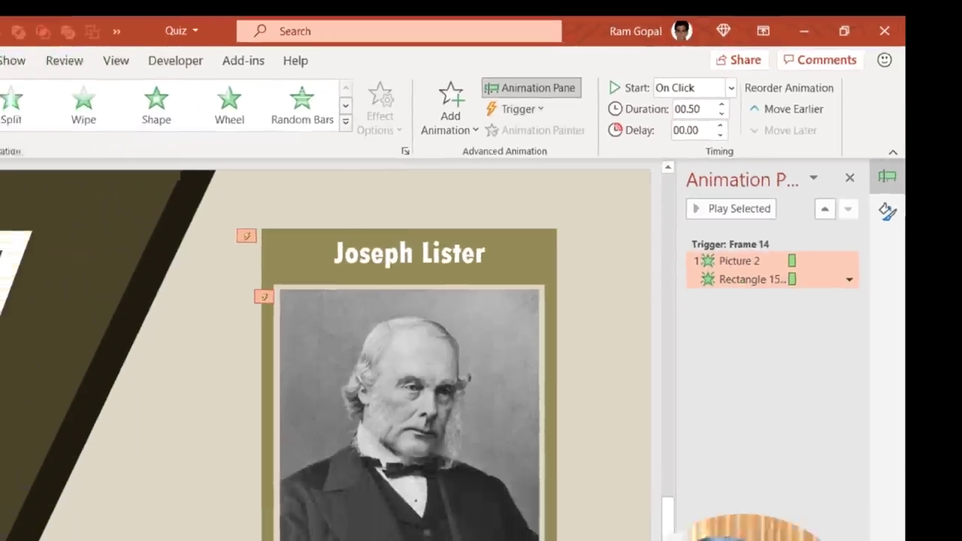
- Show from the 1867 slide, reveal Lister's portrait via the frame, then return via the back arrow
{"action": "key", "text": "shift+F5"}
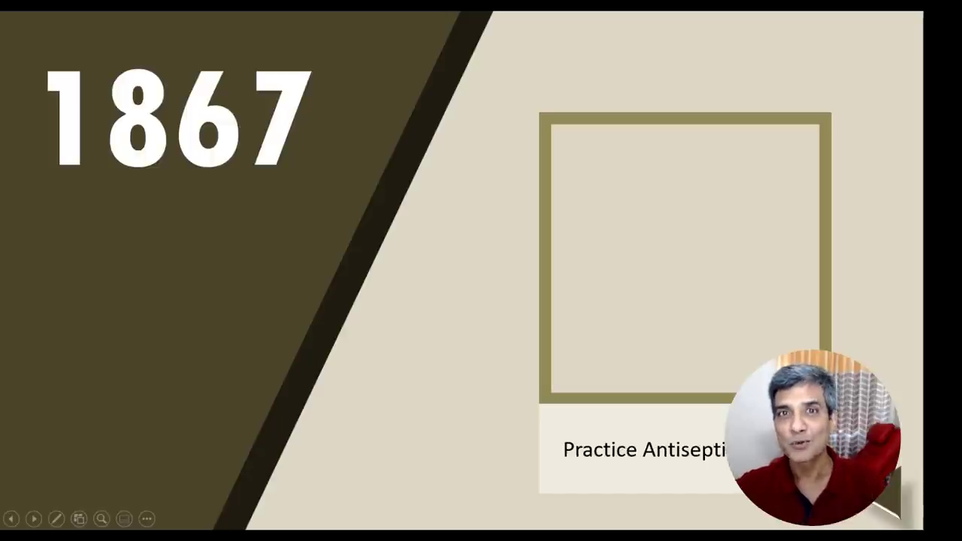
{"action": "left_click", "coordinate": [830, 267]}
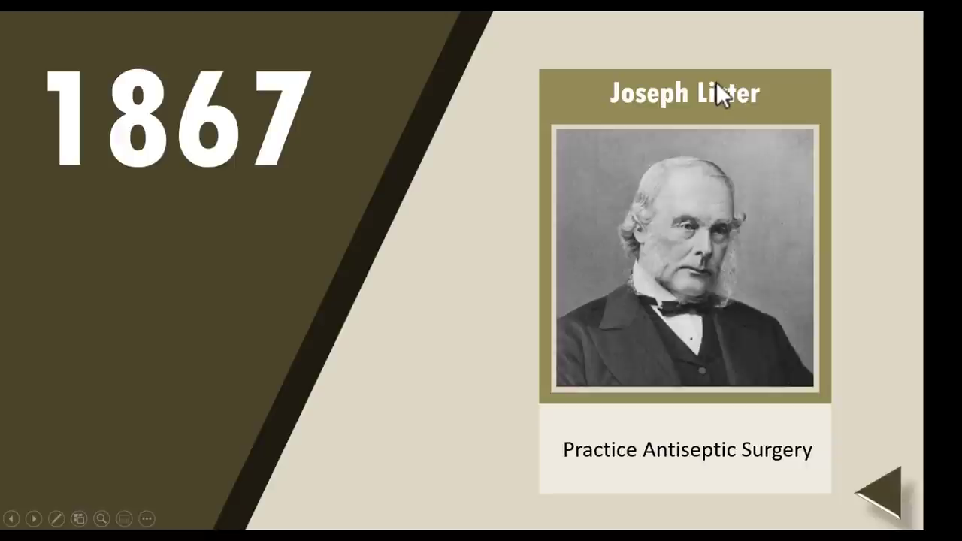
{"action": "left_click", "coordinate": [469, 348]}
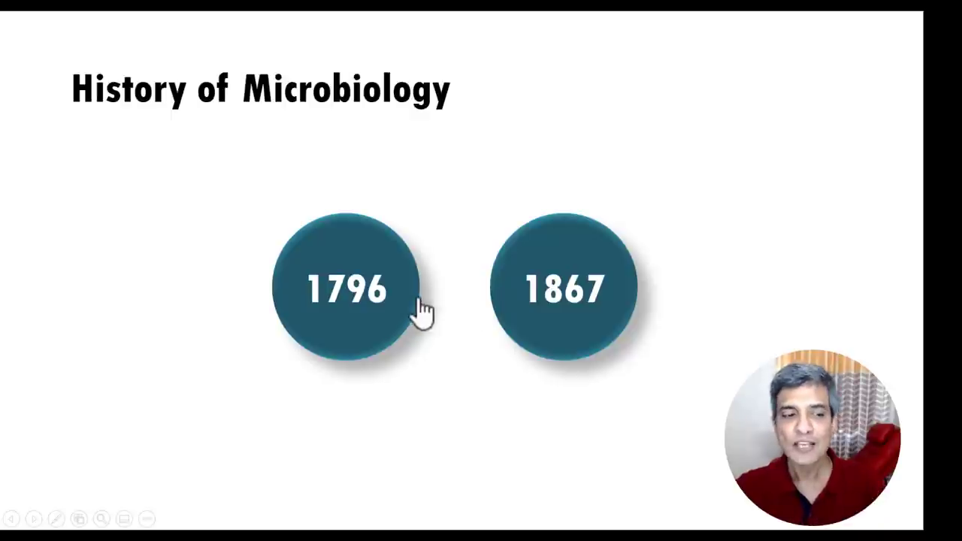
- Apply a Fill Color emphasis animation, starting on click, to the 1796 circle (Oval 24)
{"action": "key", "text": "Escape"}
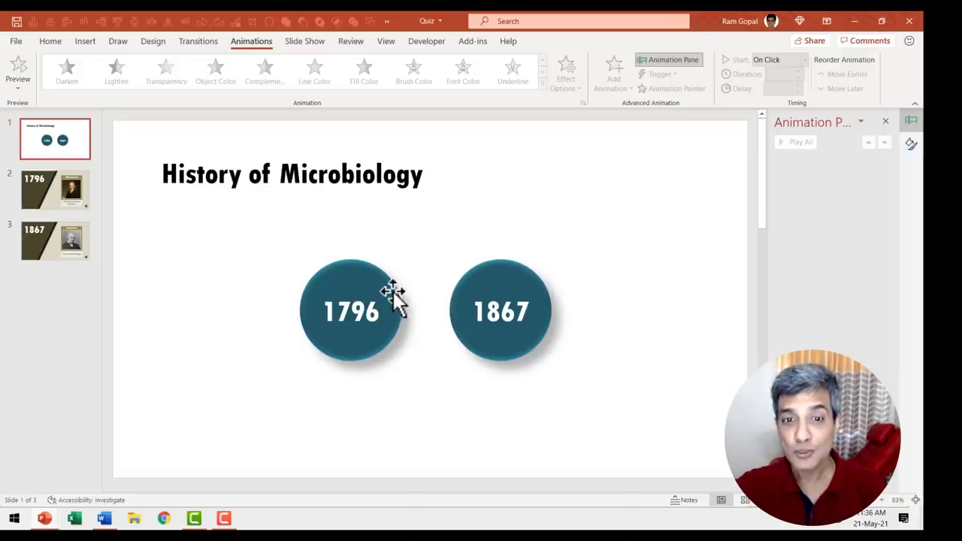
{"action": "left_click", "coordinate": [394, 298]}
{"action": "left_click", "coordinate": [543, 84]}
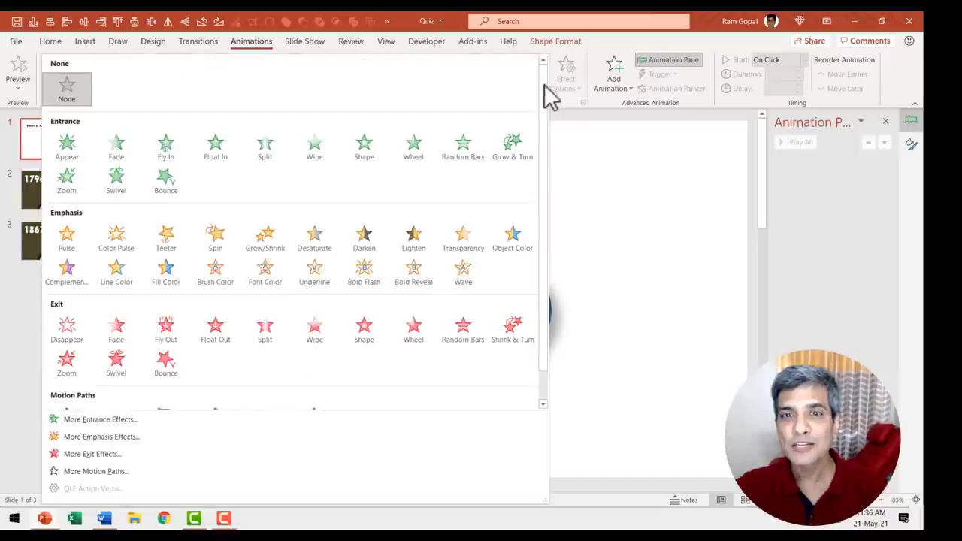
{"action": "left_click", "coordinate": [165, 274]}
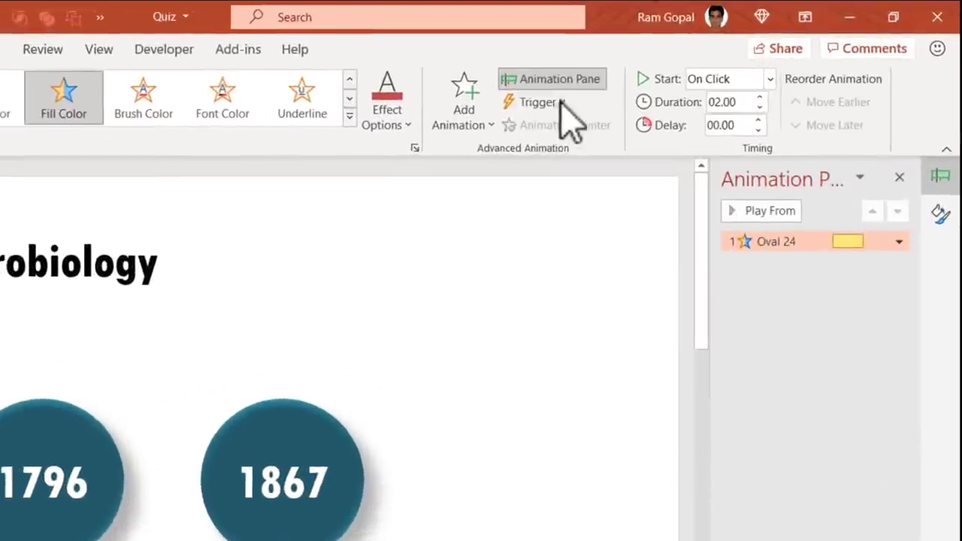
{"action": "left_click", "coordinate": [673, 73]}
{"action": "mouse_move", "coordinate": [563, 129]}
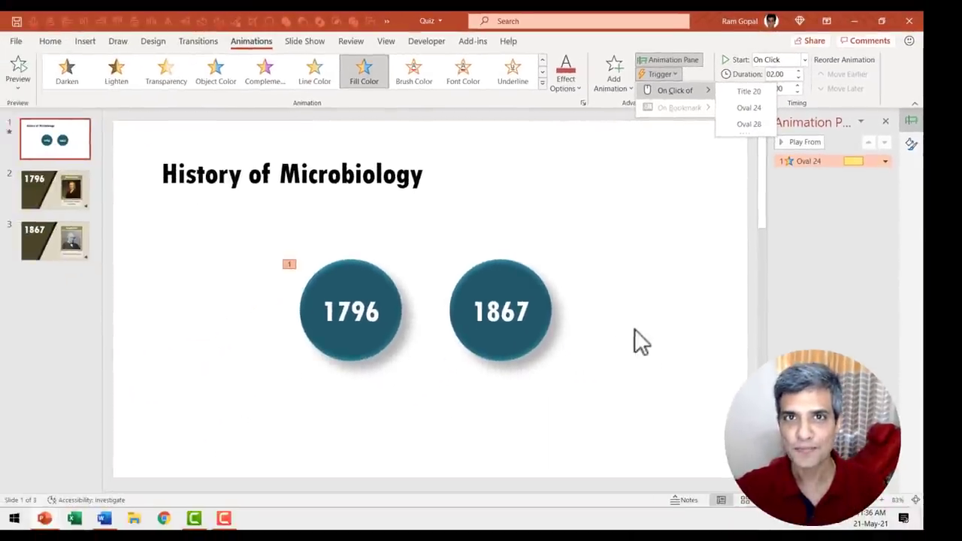
{"action": "left_click", "coordinate": [635, 331]}
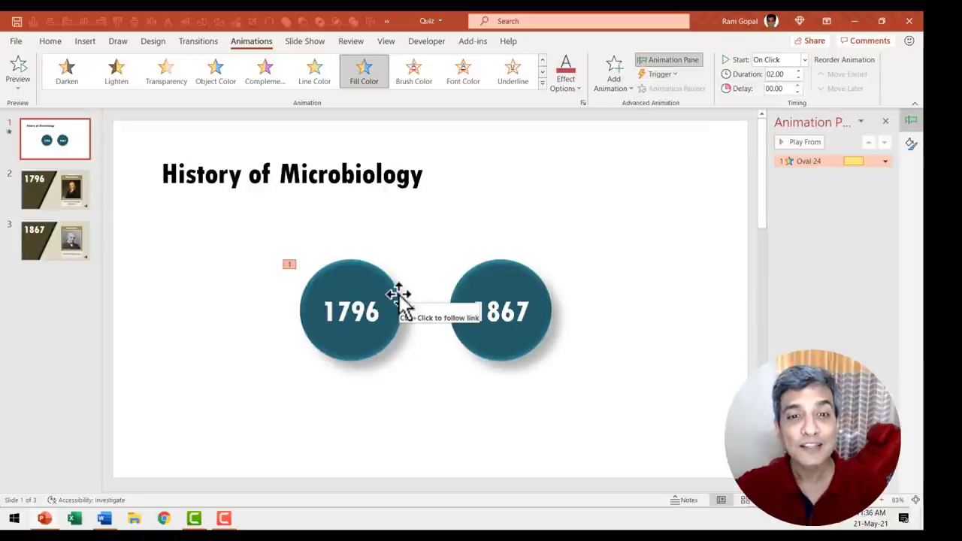
{"action": "left_click", "coordinate": [397, 299]}
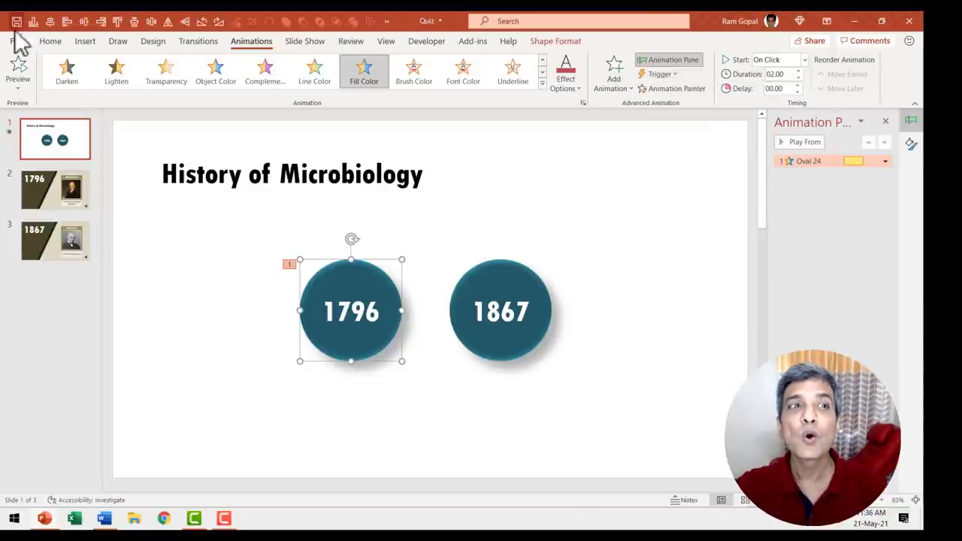
{"action": "left_click", "coordinate": [50, 42]}
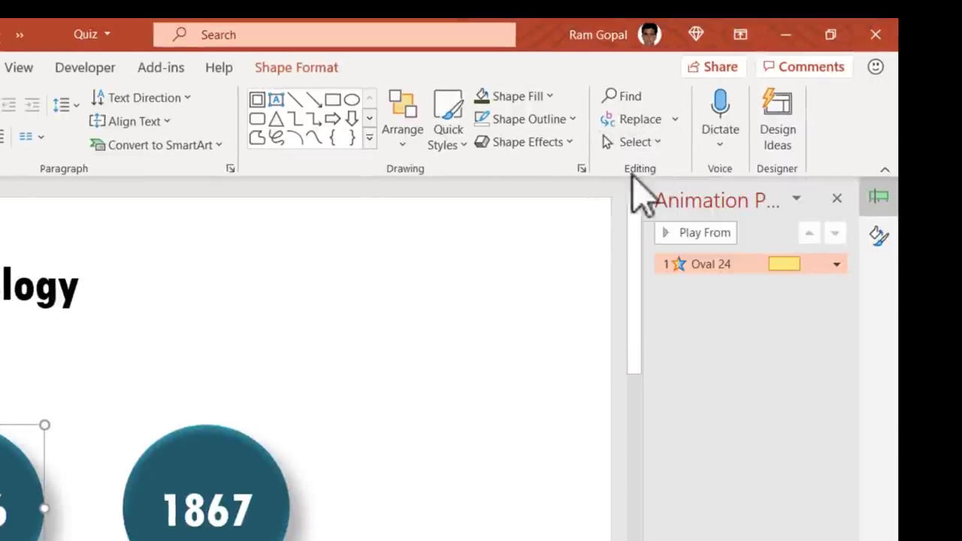
- In the Selection Pane, rename Oval 24 to 1796 and Oval 28 to 1867
{"action": "left_click", "coordinate": [658, 144]}
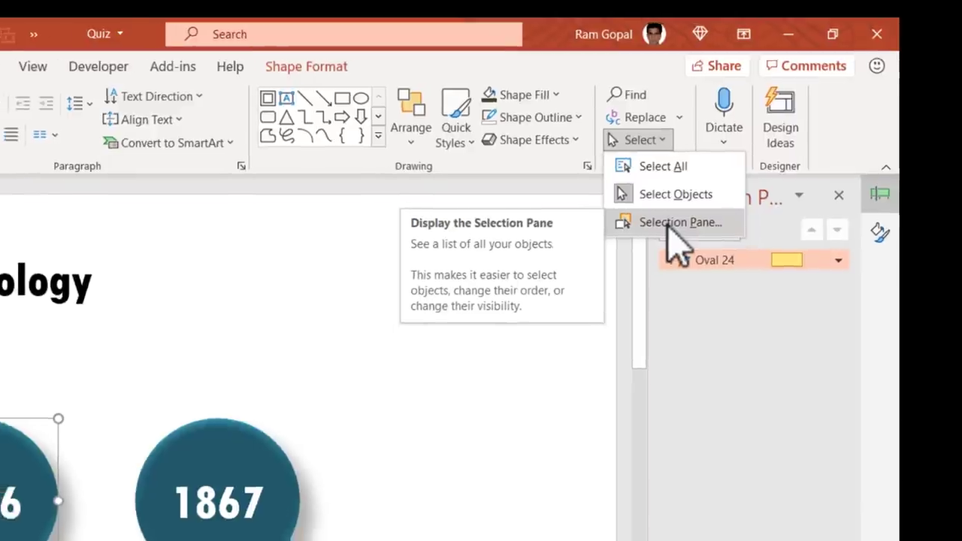
{"action": "left_click", "coordinate": [665, 227]}
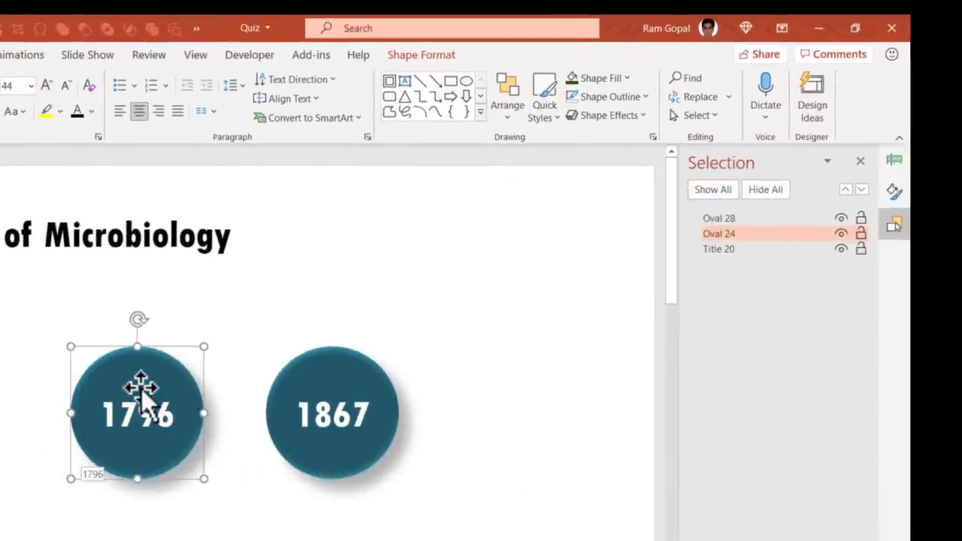
{"action": "left_click", "coordinate": [741, 234]}
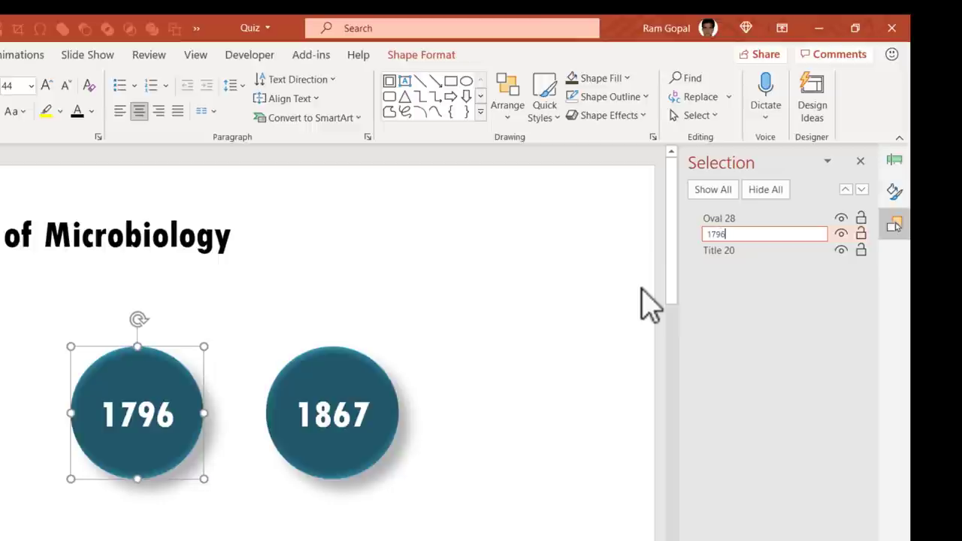
{"action": "left_click", "coordinate": [527, 368]}
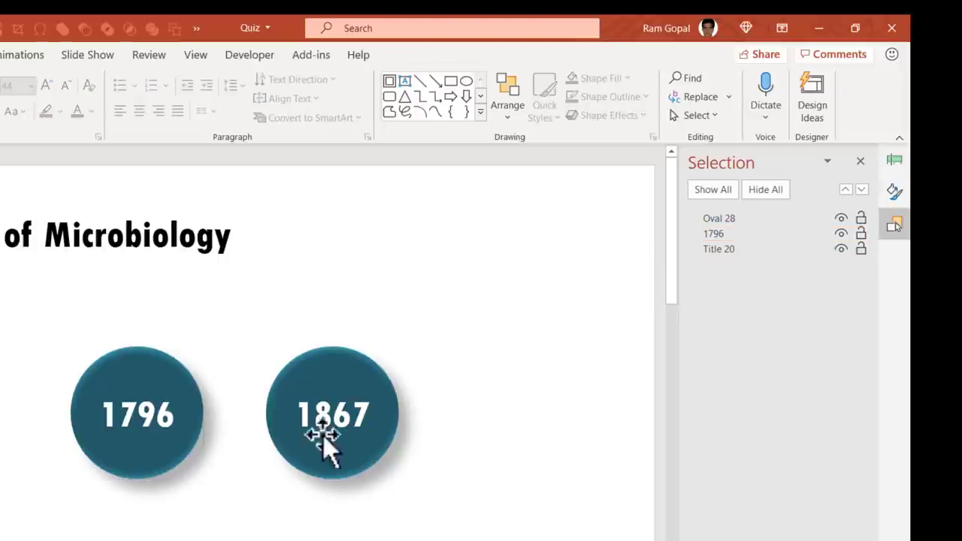
{"action": "left_click", "coordinate": [343, 363]}
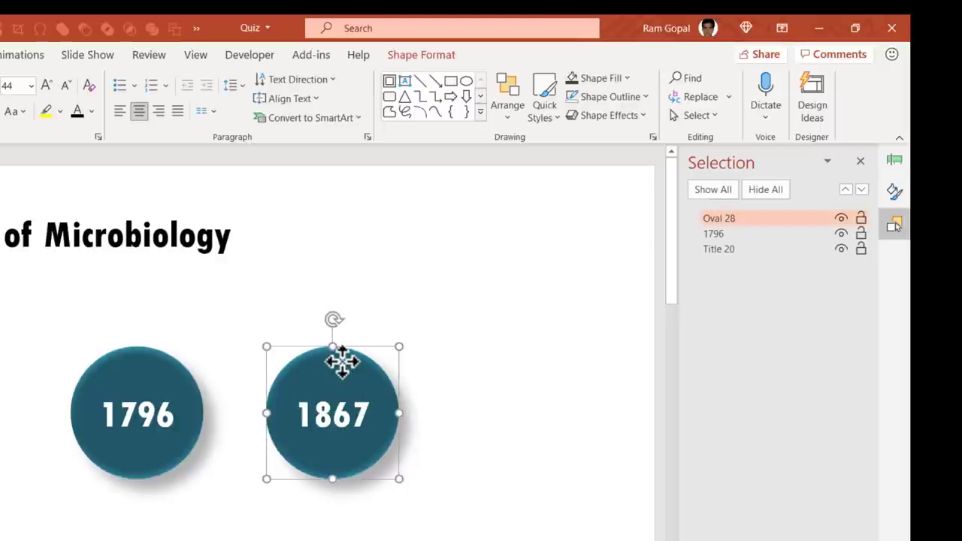
{"action": "double_click", "coordinate": [707, 218]}
{"action": "type", "text": "1867"}
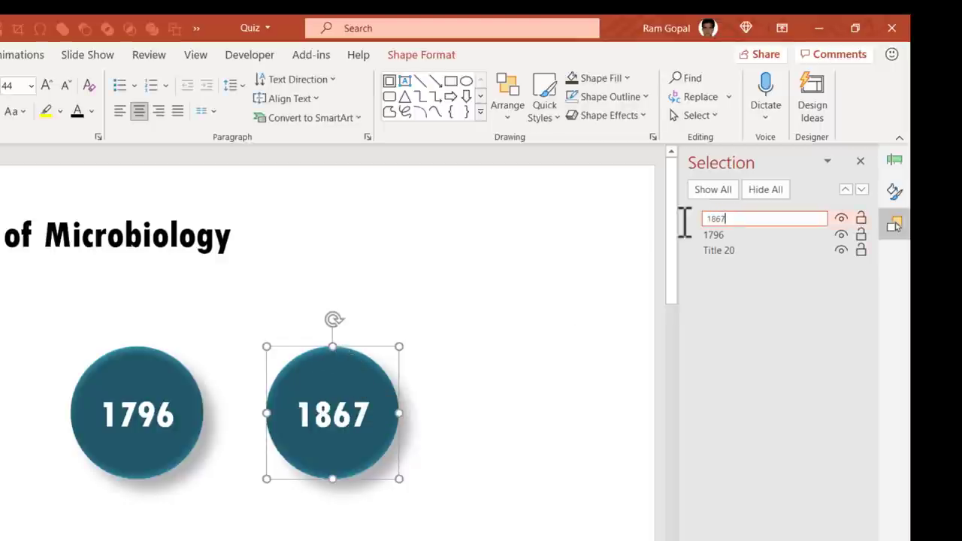
{"action": "key", "text": "Return"}
{"action": "key", "text": "Escape"}
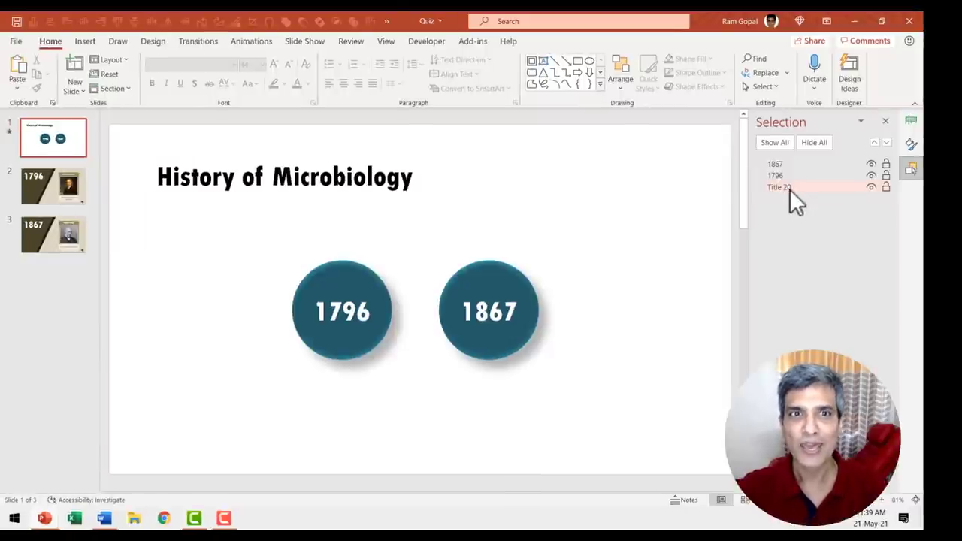
- Trigger the 1796 and 1867 Fill Color animations on click of their own circles
{"action": "left_click", "coordinate": [257, 44]}
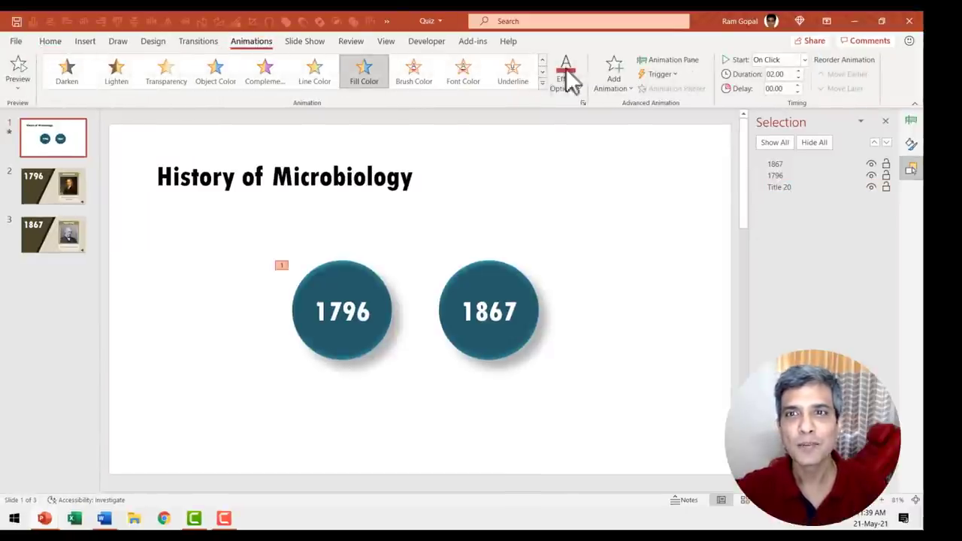
{"action": "left_click", "coordinate": [663, 60]}
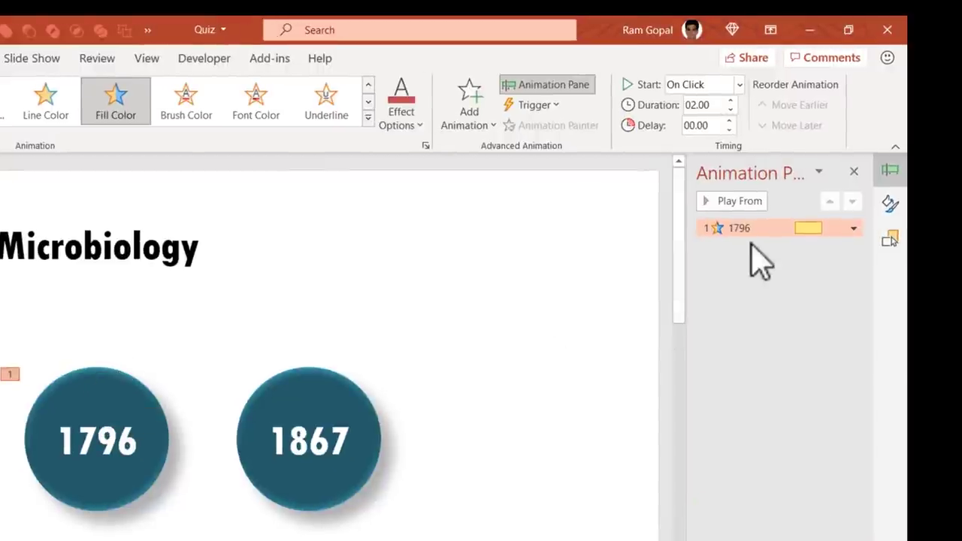
{"action": "left_click", "coordinate": [535, 106]}
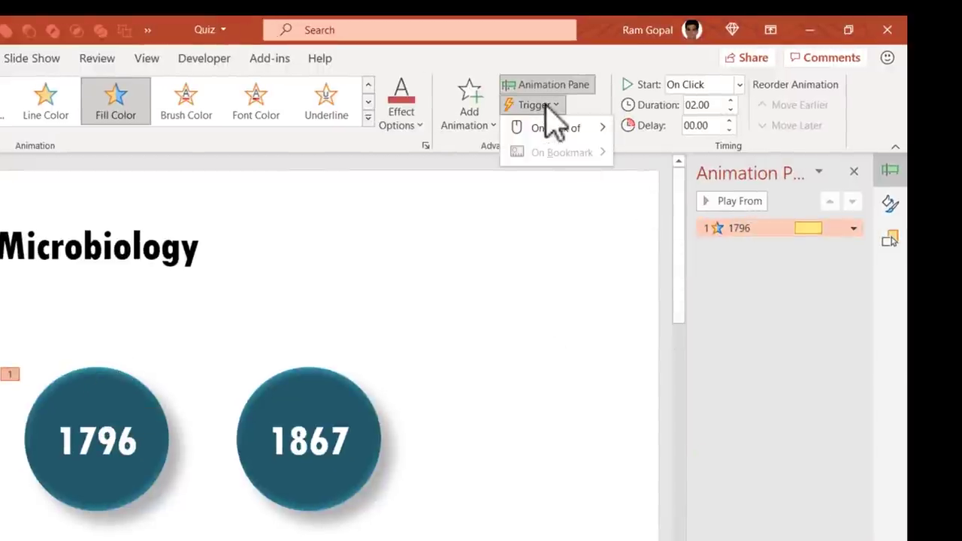
{"action": "mouse_move", "coordinate": [545, 134]}
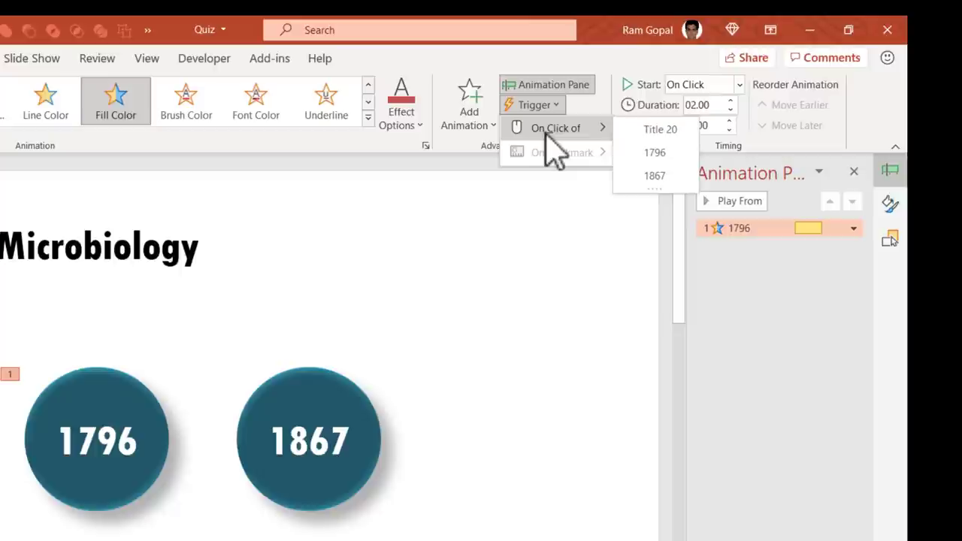
{"action": "left_click", "coordinate": [655, 154]}
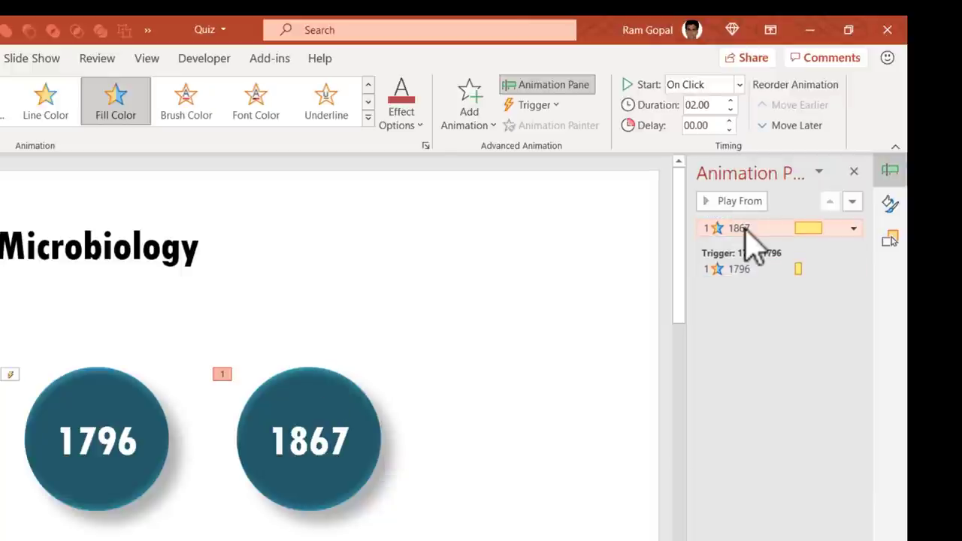
{"action": "left_click", "coordinate": [537, 109]}
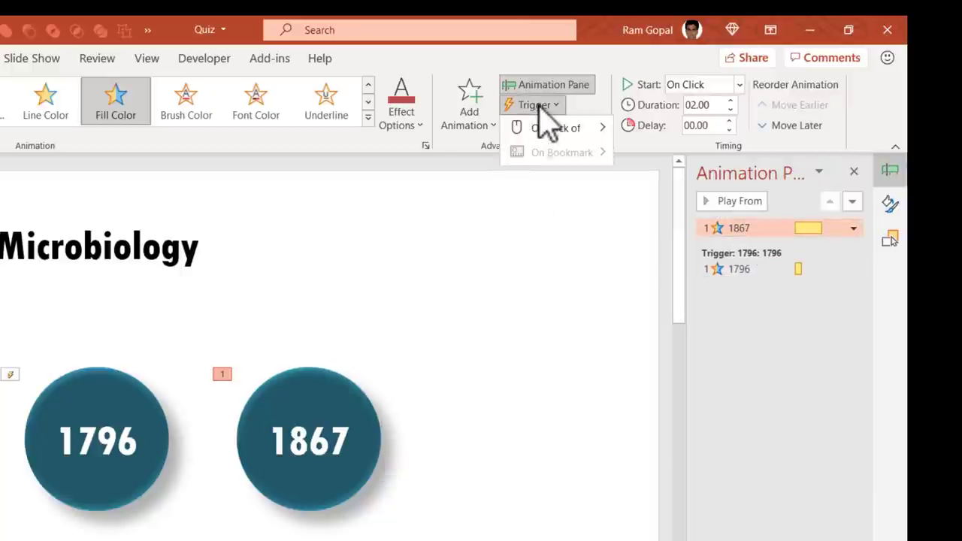
{"action": "mouse_move", "coordinate": [567, 142]}
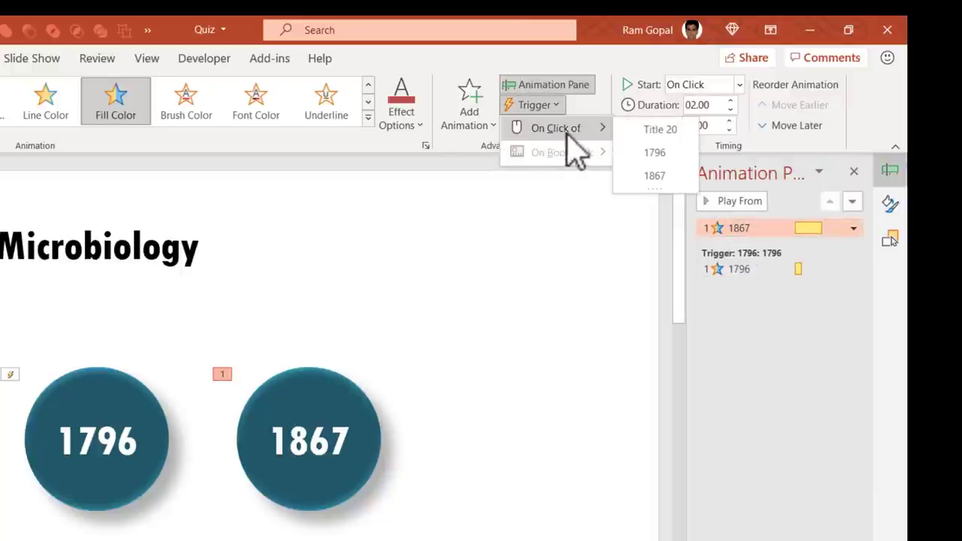
{"action": "left_click", "coordinate": [656, 179]}
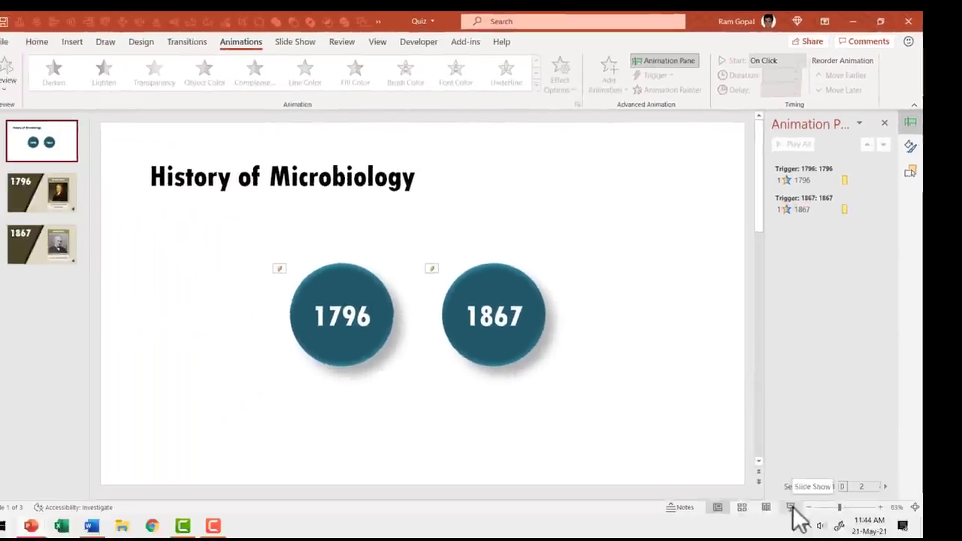
- In the slide show, visit 1867 and return so its circle turns red, then advance to the timeline
{"action": "left_click", "coordinate": [796, 512]}
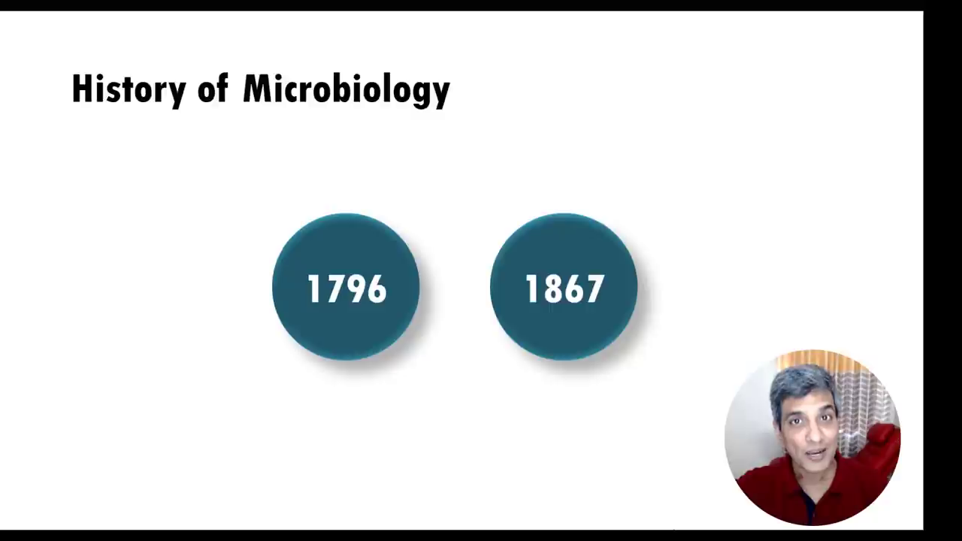
{"action": "left_click", "coordinate": [595, 238]}
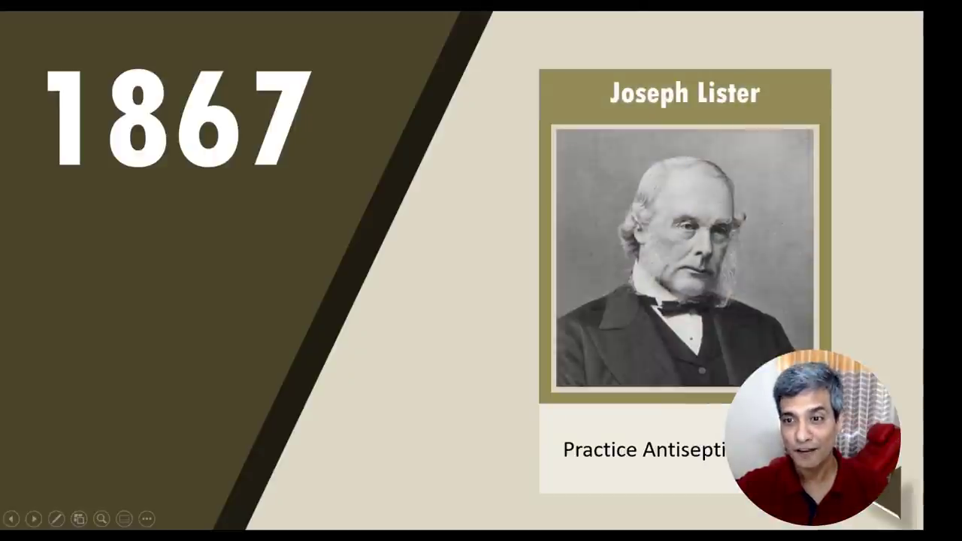
{"action": "left_click", "coordinate": [886, 509]}
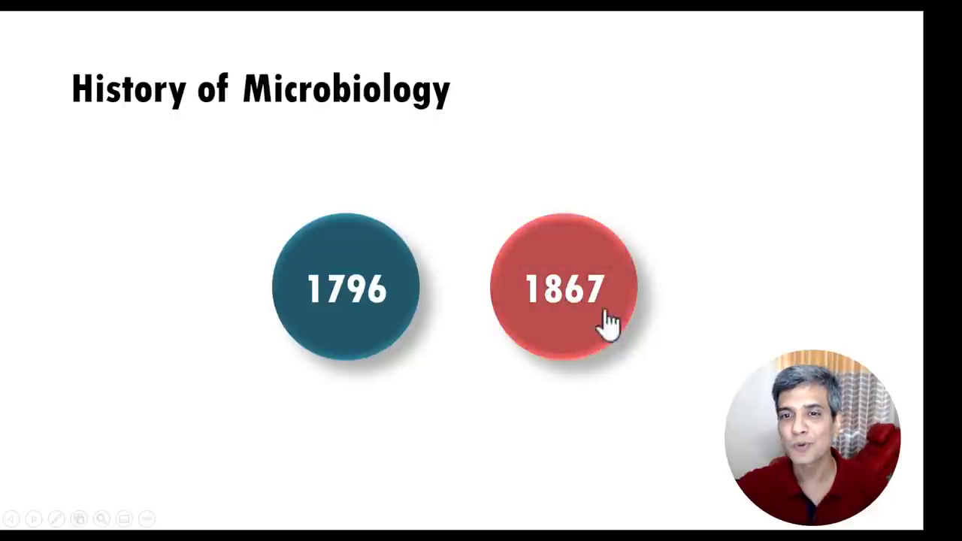
{"action": "left_click", "coordinate": [706, 333]}
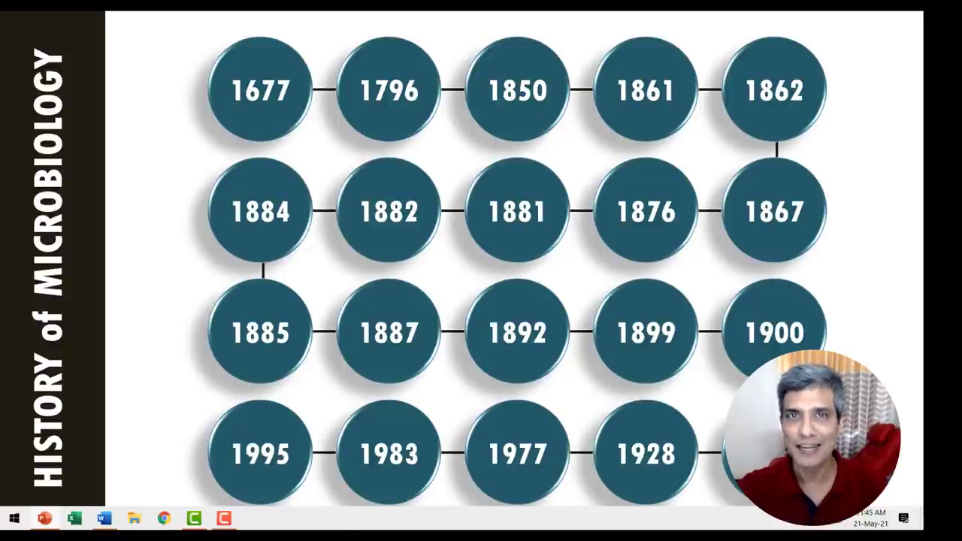
- Visit the 1983 slide, fading in its photo and name, then 1796, returning to the grid each time
{"action": "left_click", "coordinate": [406, 438]}
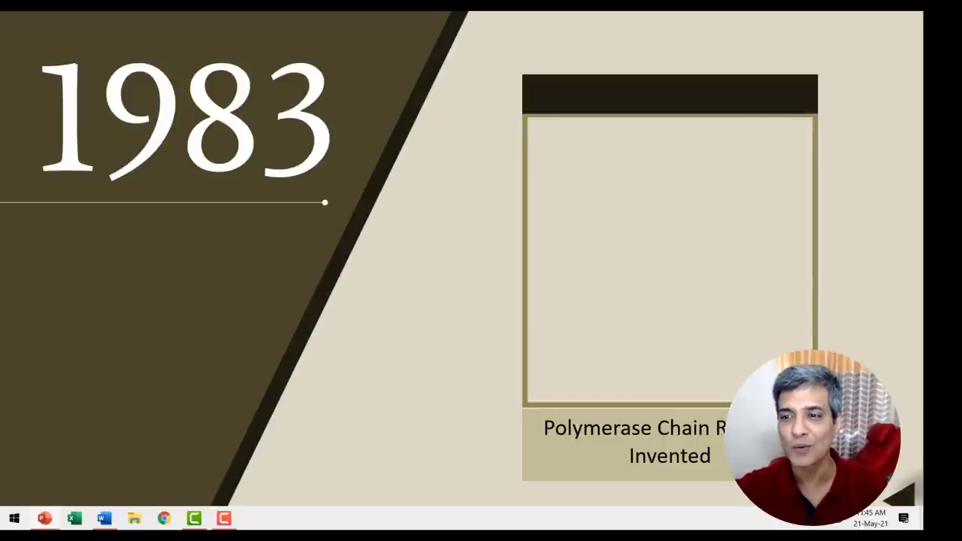
{"action": "key", "text": "Right"}
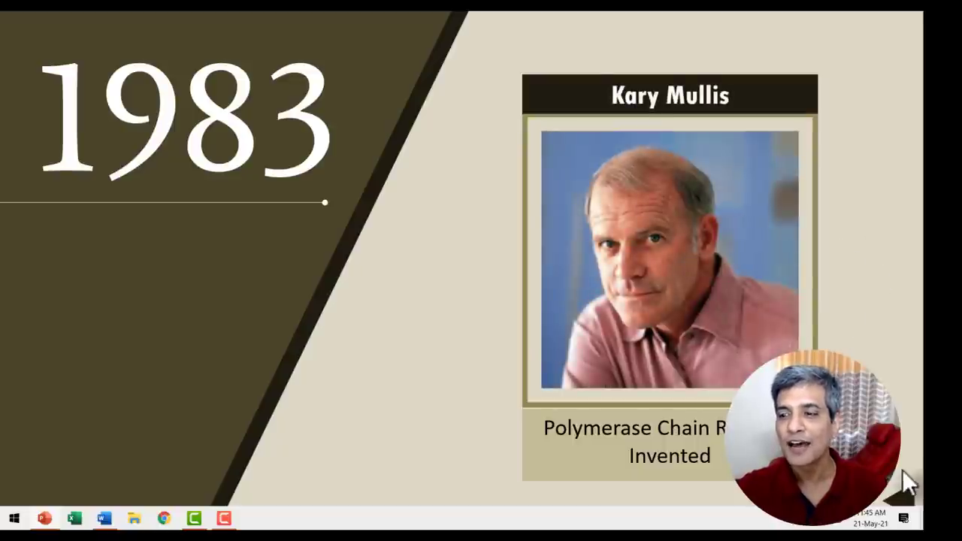
{"action": "left_click", "coordinate": [899, 499]}
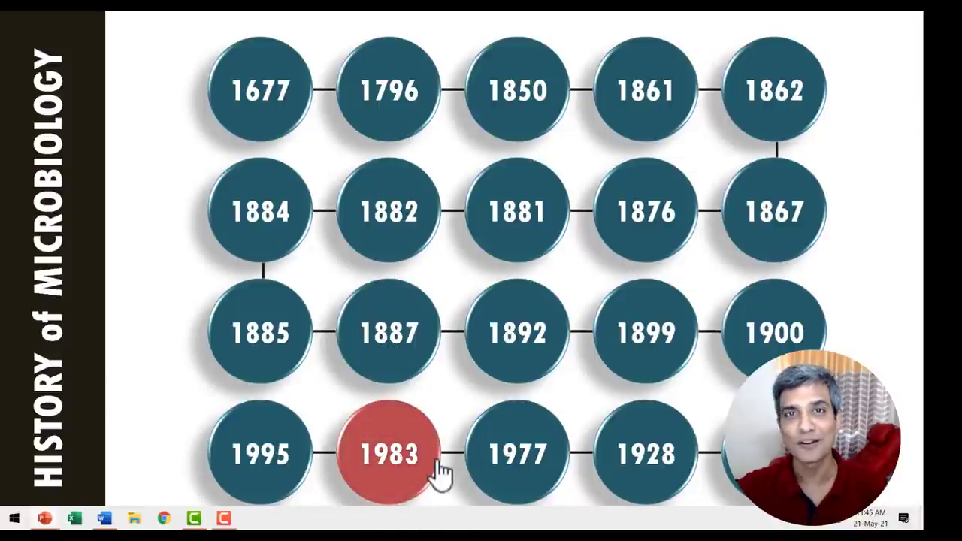
{"action": "left_click", "coordinate": [396, 109]}
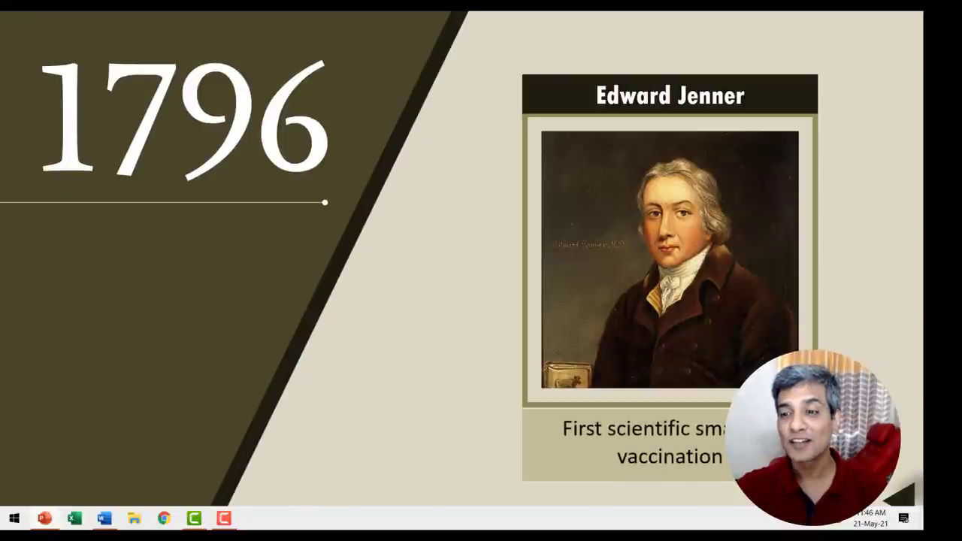
{"action": "left_click", "coordinate": [906, 506]}
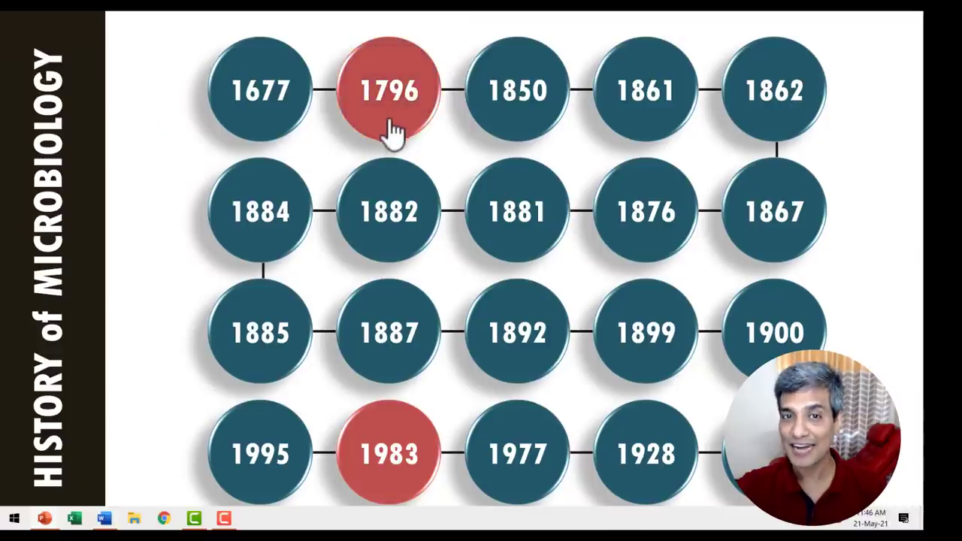